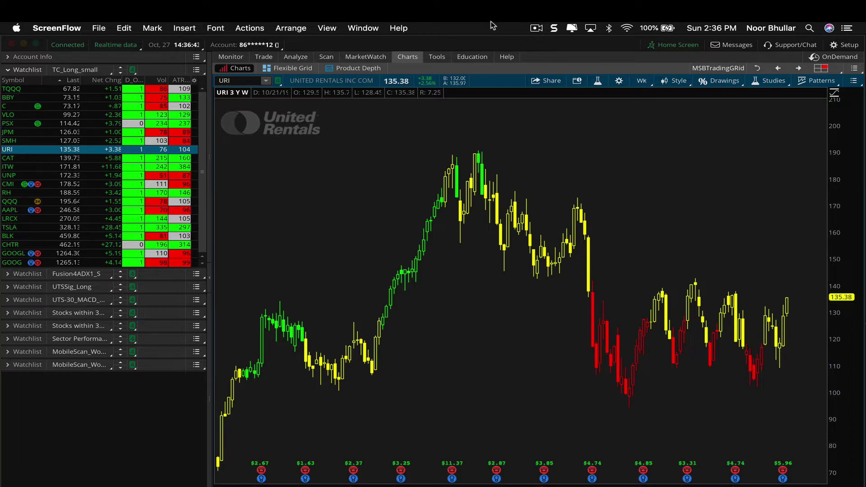
Enable notifications for system login and triggered alerts, include push notifications to mobile devices for triggered alerts, and apply the settings.
left_click(845, 45)
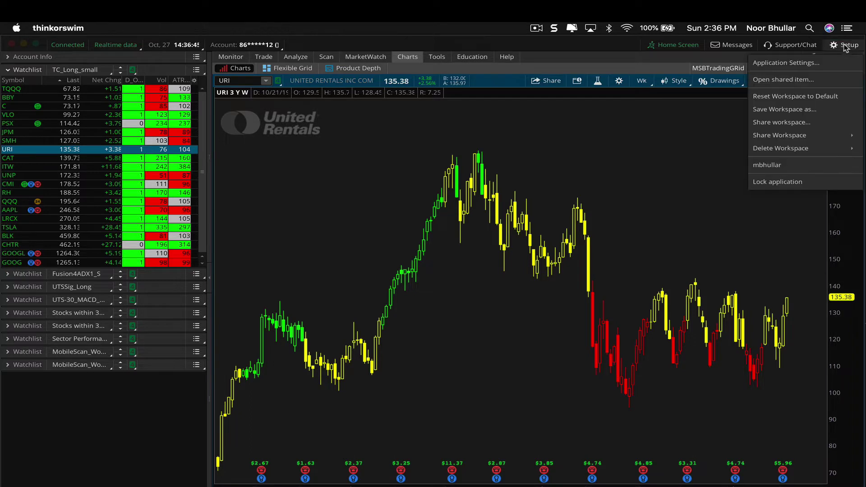
left_click(807, 63)
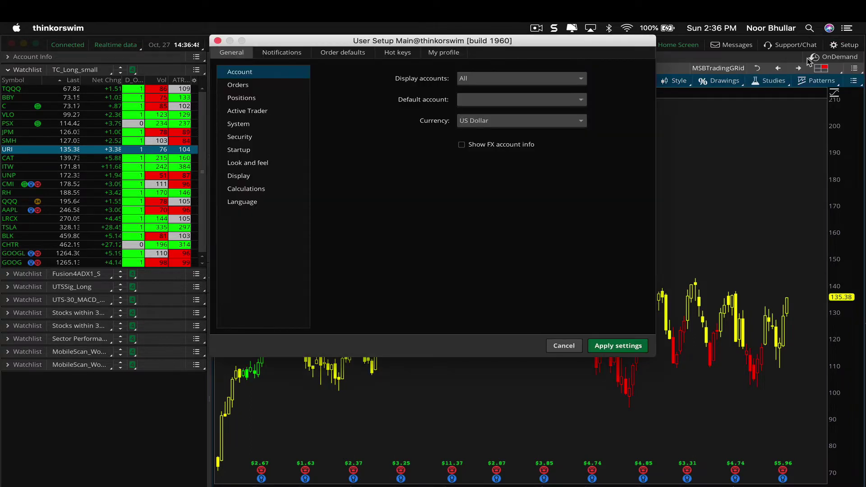
left_click(294, 52)
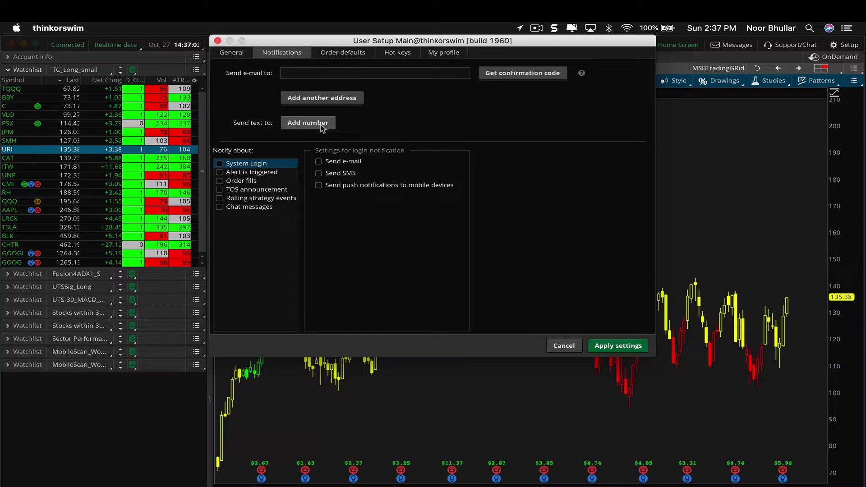
left_click(219, 173)
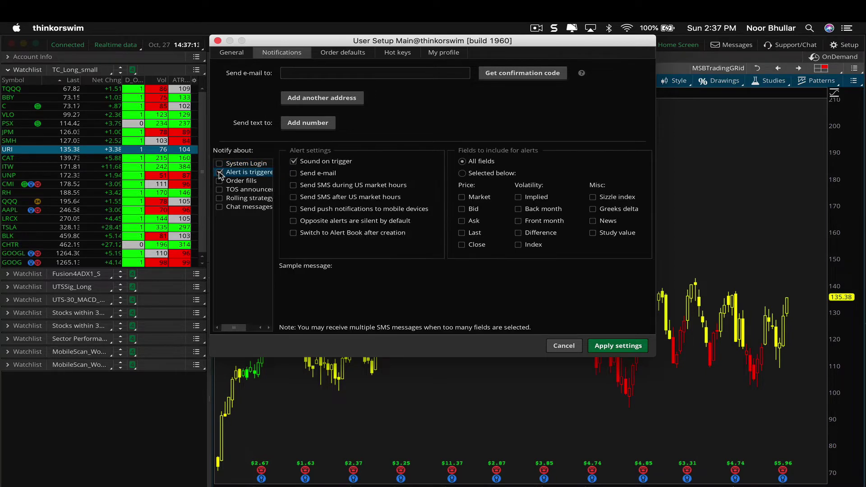
left_click(294, 209)
left_click(294, 210)
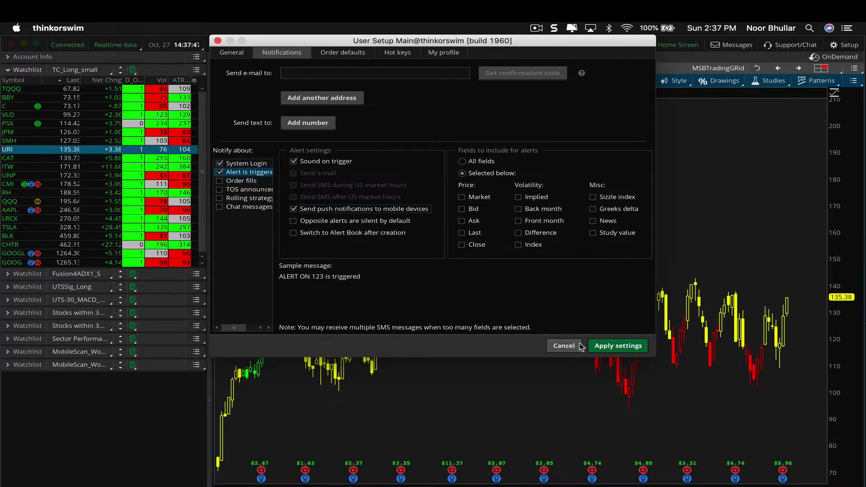
left_click(594, 346)
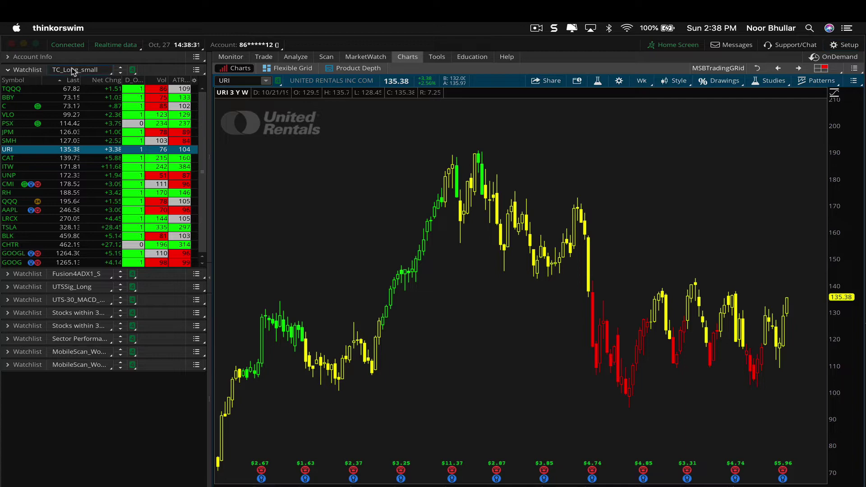
Examine the event and notification options of a scan-results-change alert for the TC_Long_small watchlist, and cancel without creating it.
left_click(72, 71)
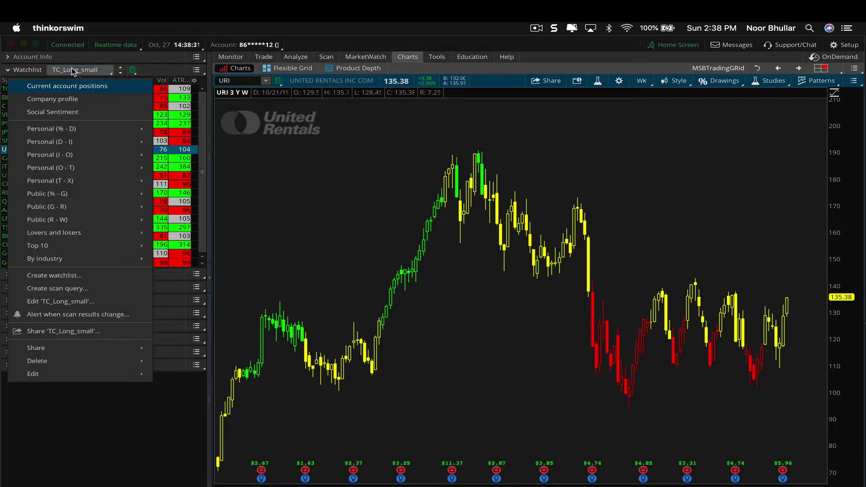
left_click(77, 315)
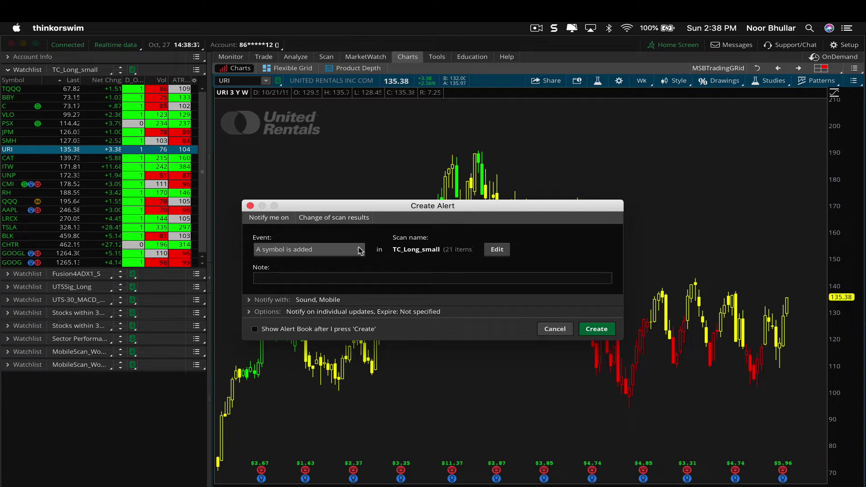
left_click(343, 250)
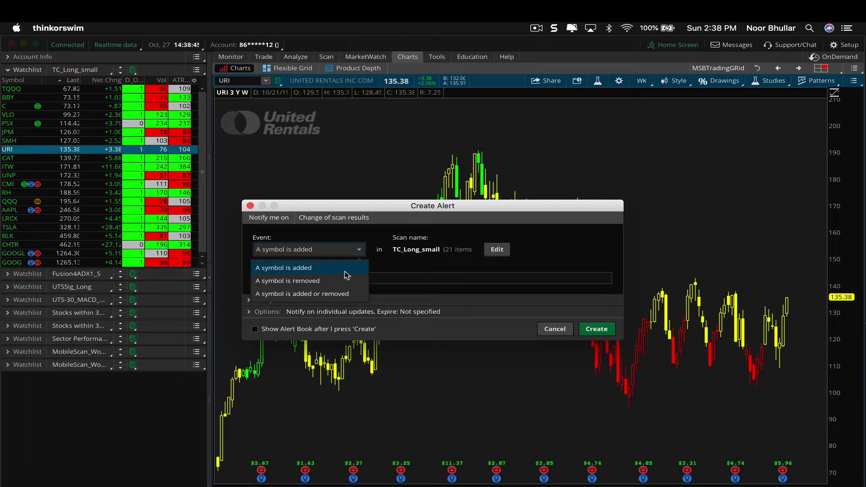
left_click(424, 261)
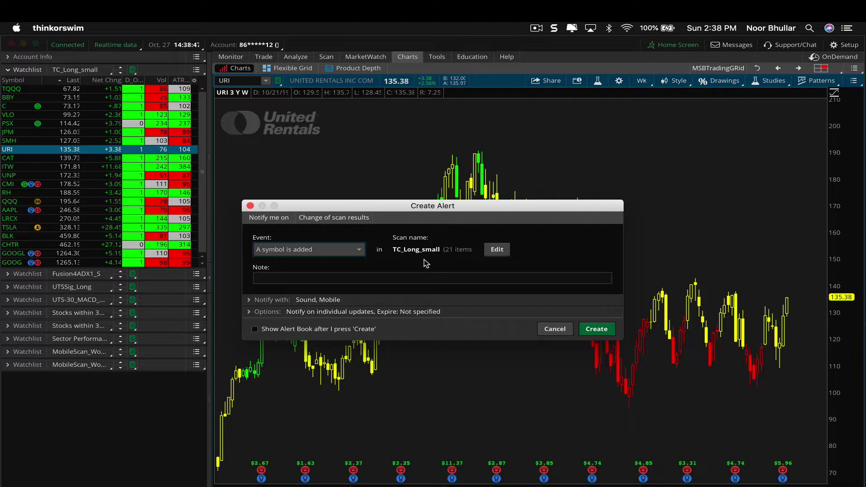
left_click(249, 300)
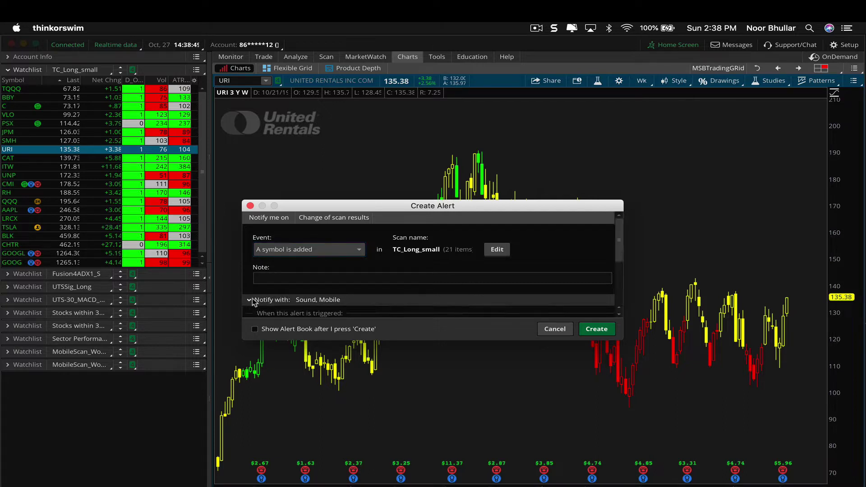
scroll(623, 247, "down", 5)
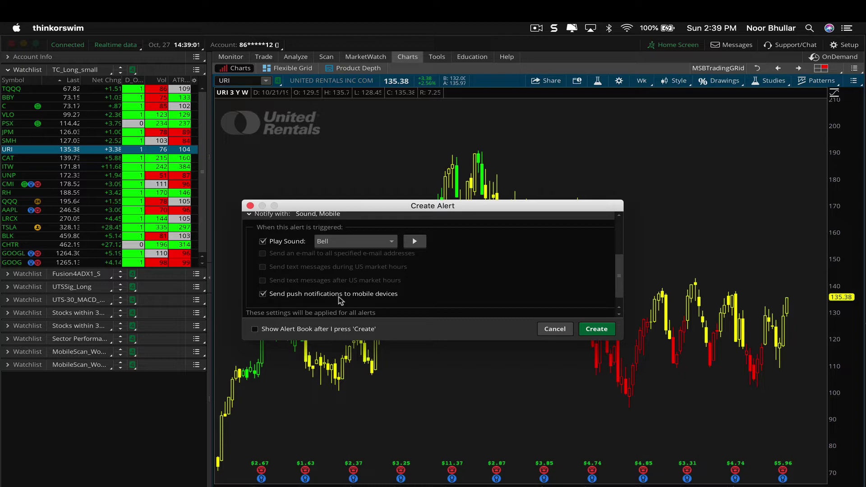
left_click(555, 329)
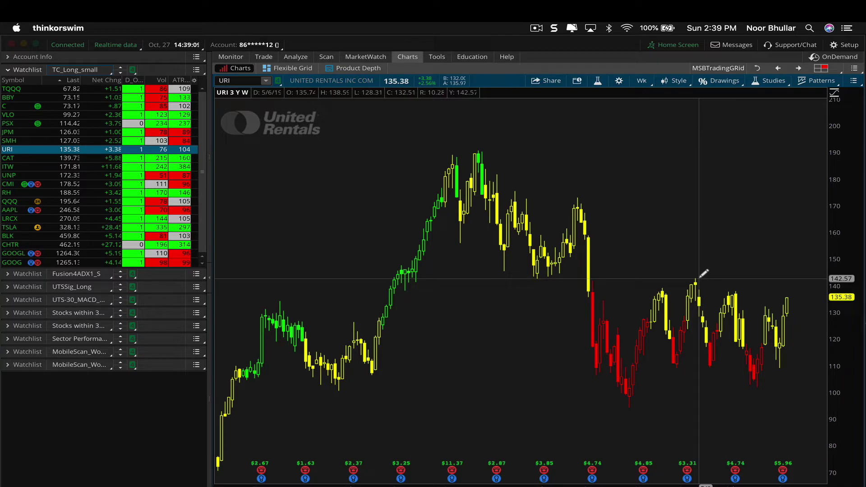
Create a price alert on the URI chart and move its trigger level to mark at or above 150.28.
right_click(624, 278)
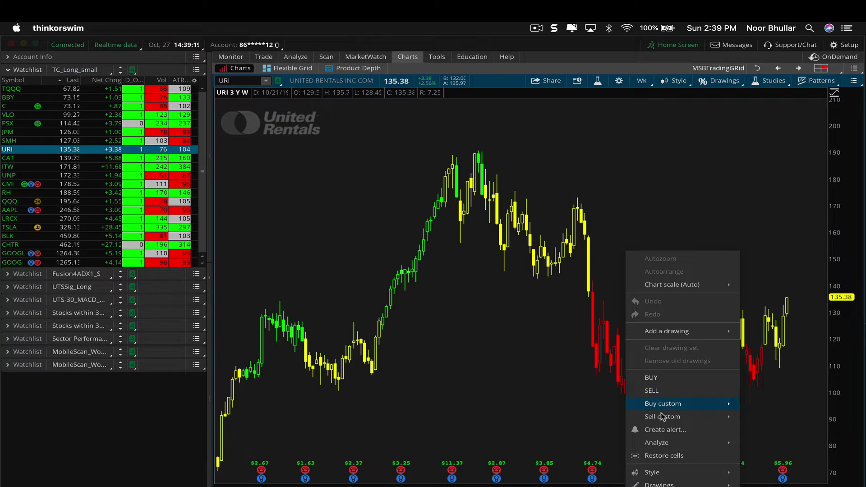
left_click(671, 432)
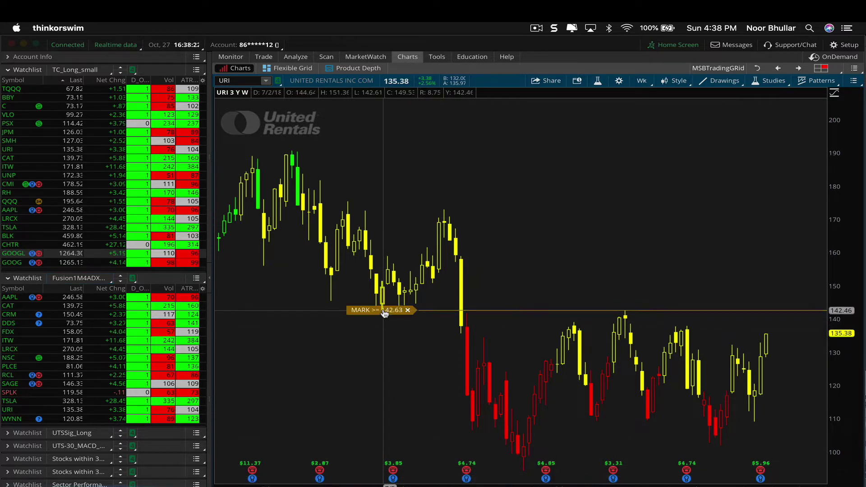
left_click_drag(384, 313, 381, 287)
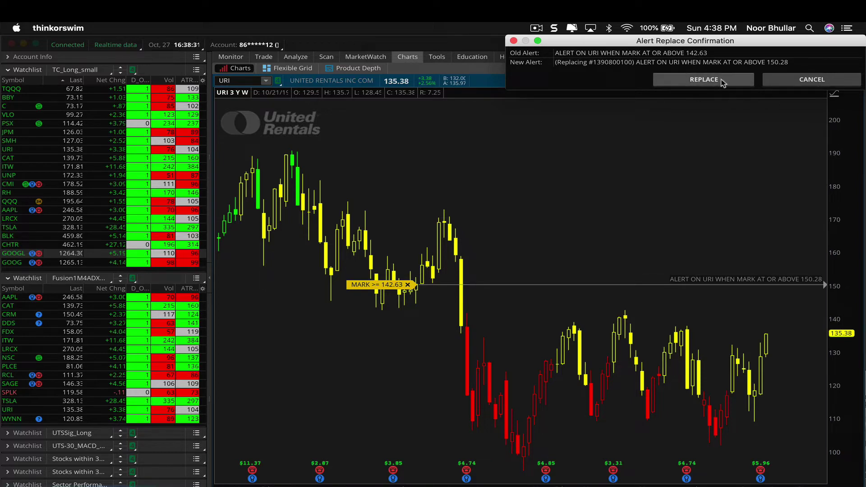
left_click(704, 80)
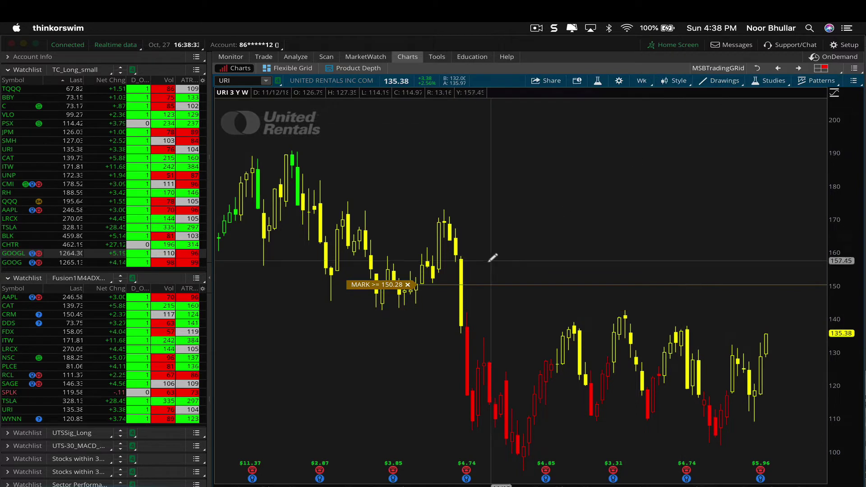
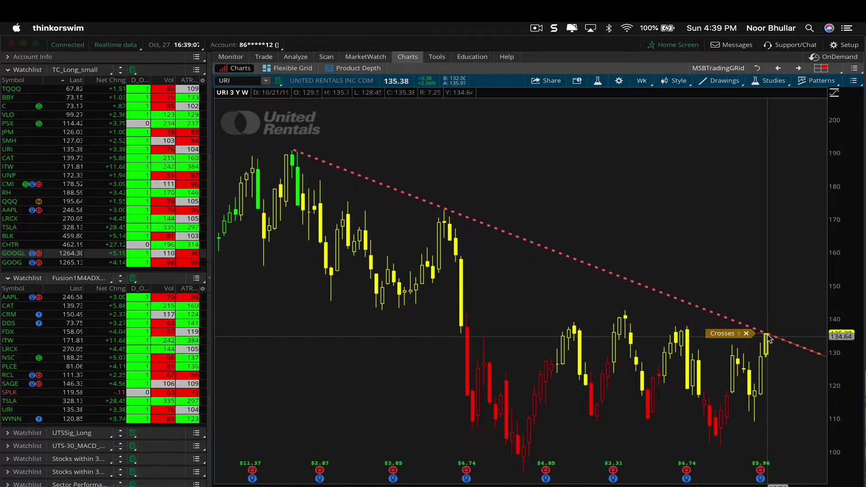
Redraw the descending URI trendline as a parallel channel about 69 points high, with its lower line along the price lows.
mouse_move(773, 331)
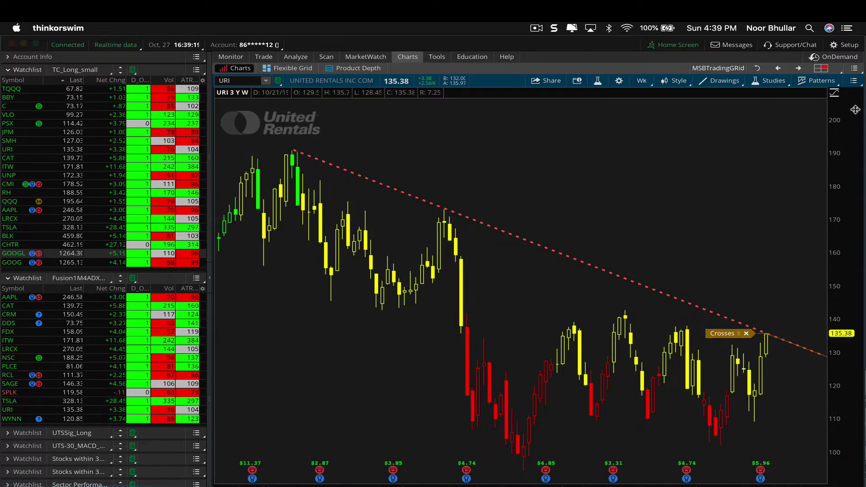
left_click_drag(848, 108, 864, 370)
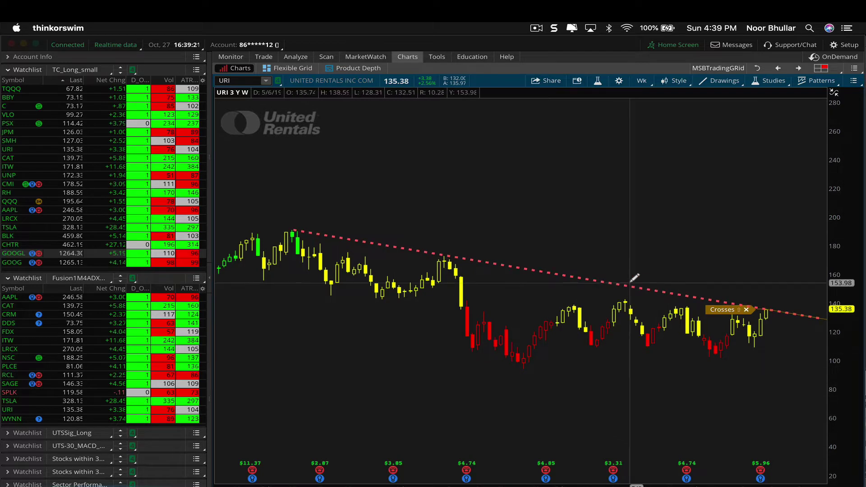
right_click(582, 278)
left_click(605, 344)
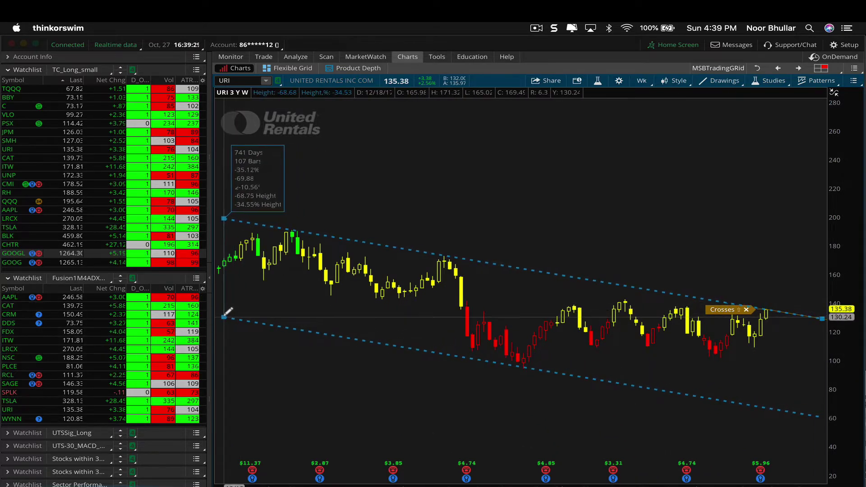
left_click(228, 315)
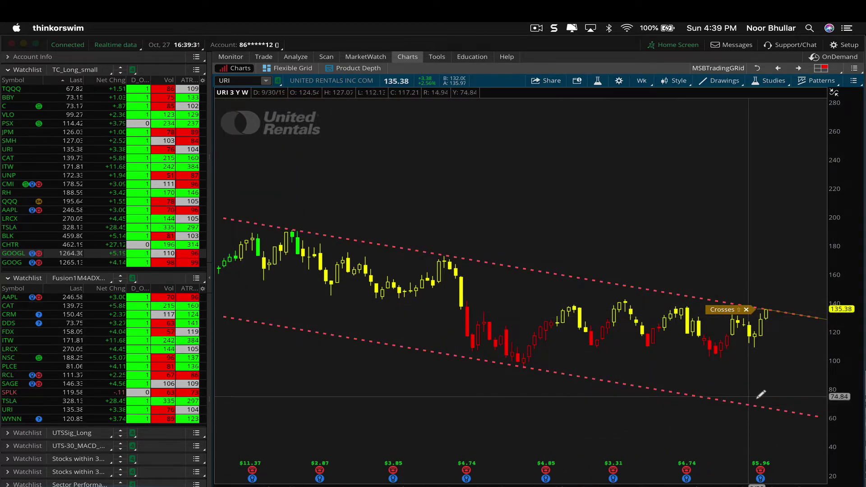
Create an alert for URI's intrabar price crossing below the channel's lower line.
right_click(618, 382)
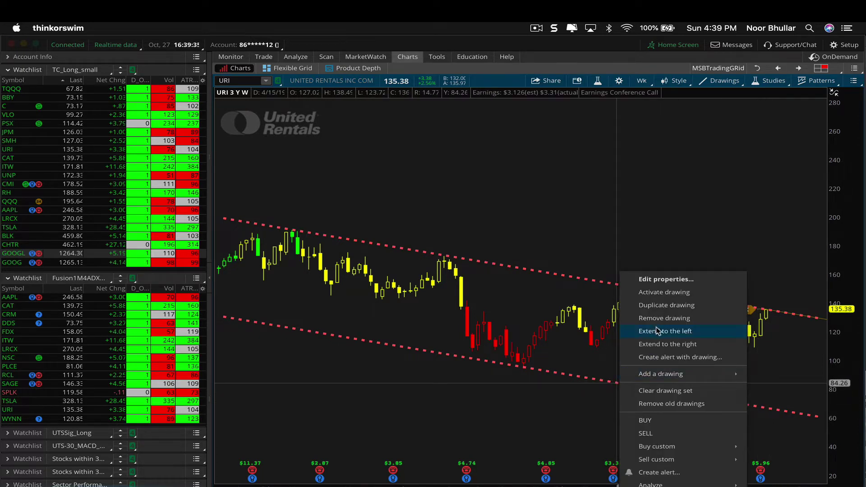
left_click(666, 357)
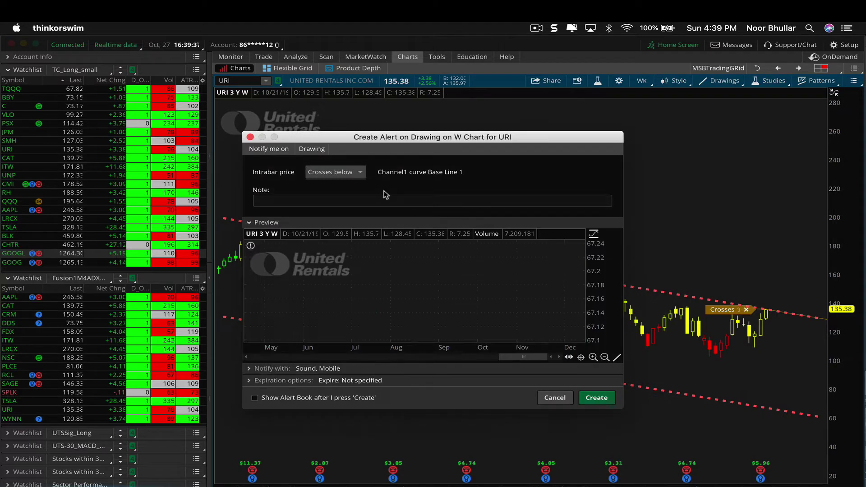
left_click(596, 403)
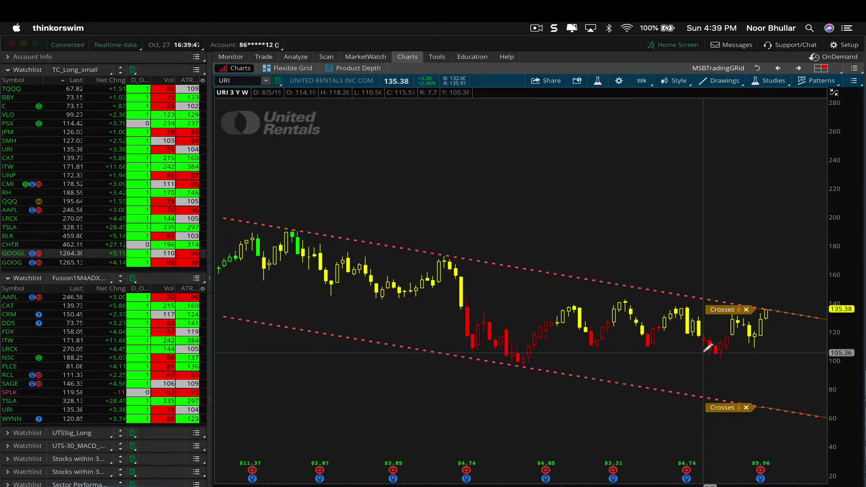
Delete the crossing alerts on both channel lines and clear the drawing set from the URI chart.
left_click(747, 311)
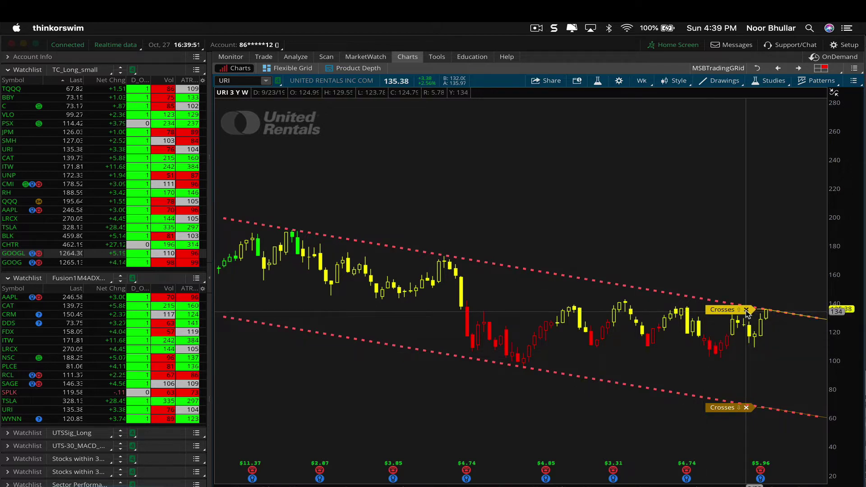
left_click(747, 408)
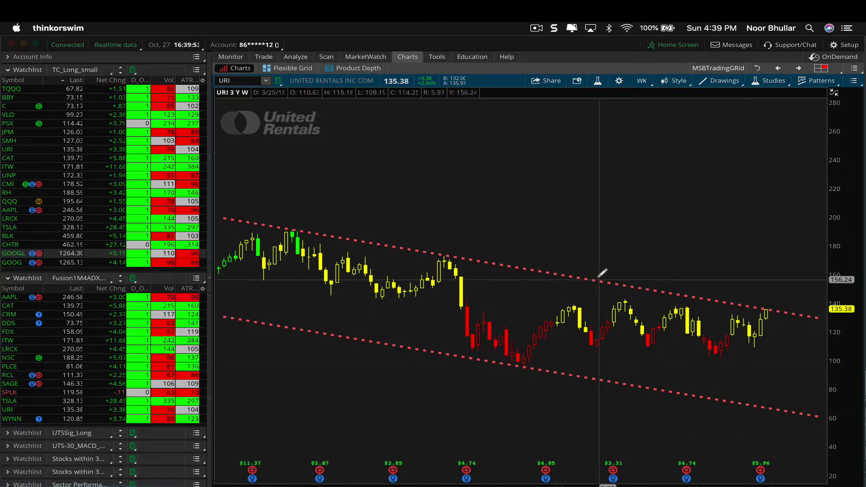
right_click(587, 241)
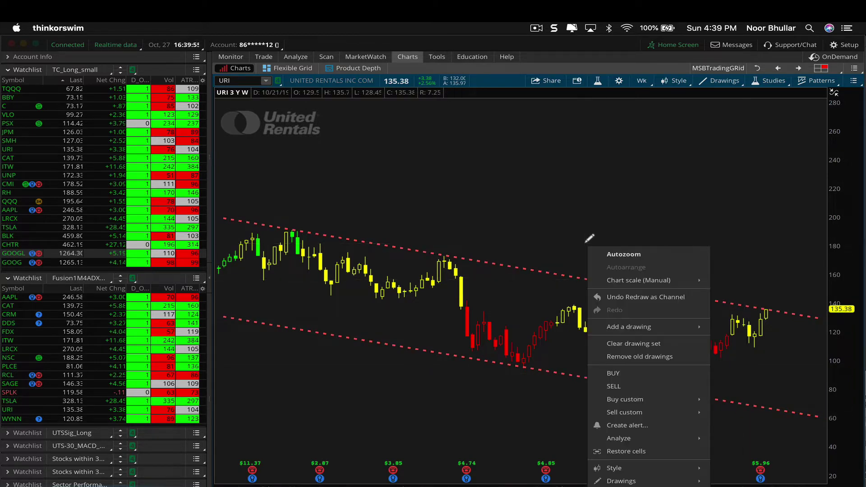
left_click(629, 344)
left_click(472, 88)
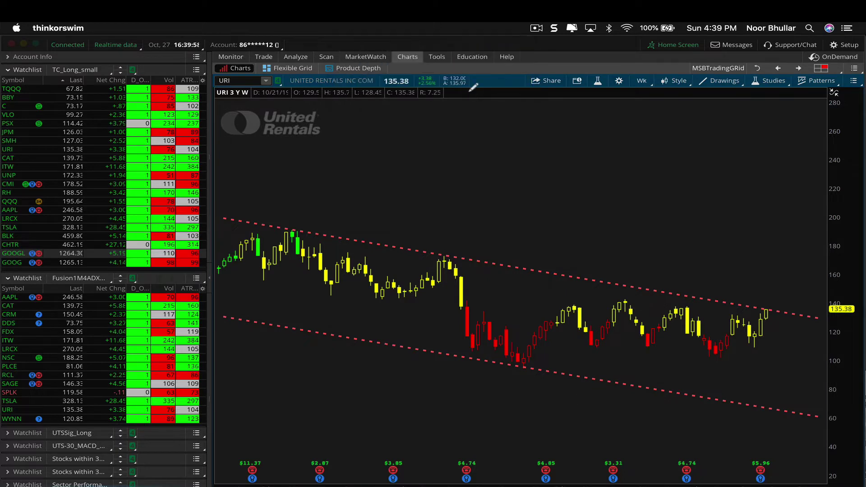
Draw a Fibonacci retracement on the URI chart from the highest peak at about 191 to the low at the chart's start.
scroll(519, 289, "down", 3)
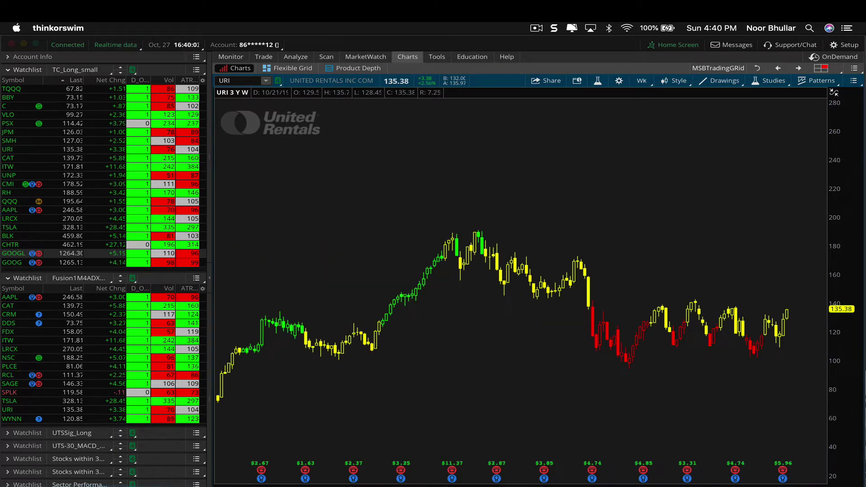
mouse_move(744, 486)
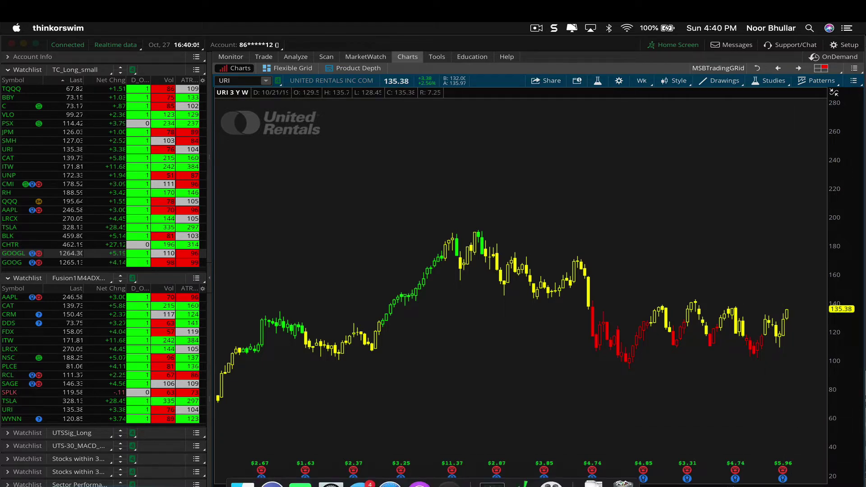
left_click(790, 410)
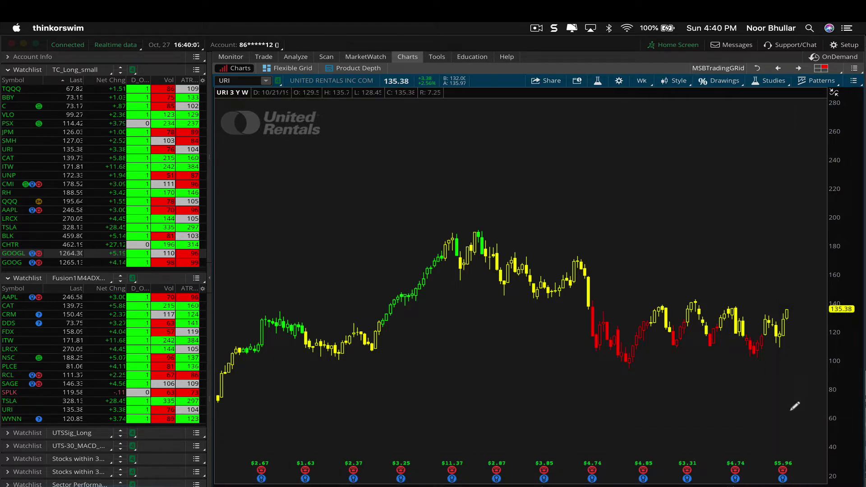
left_click(478, 233)
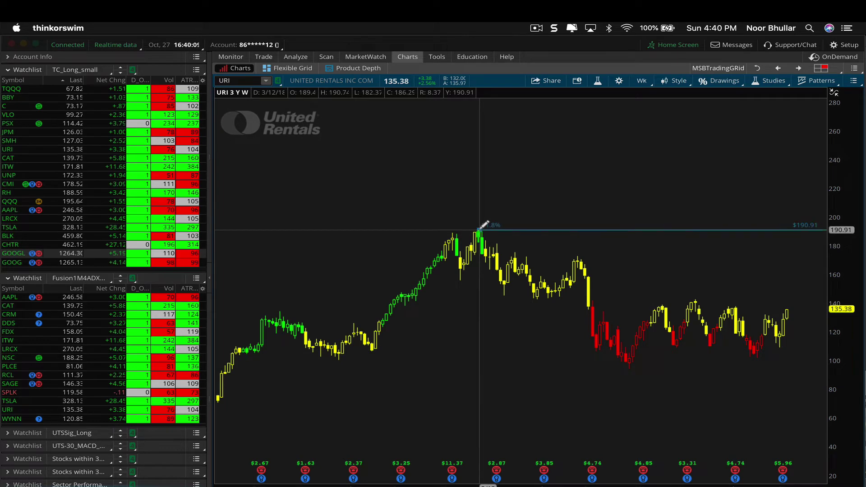
left_click(218, 398)
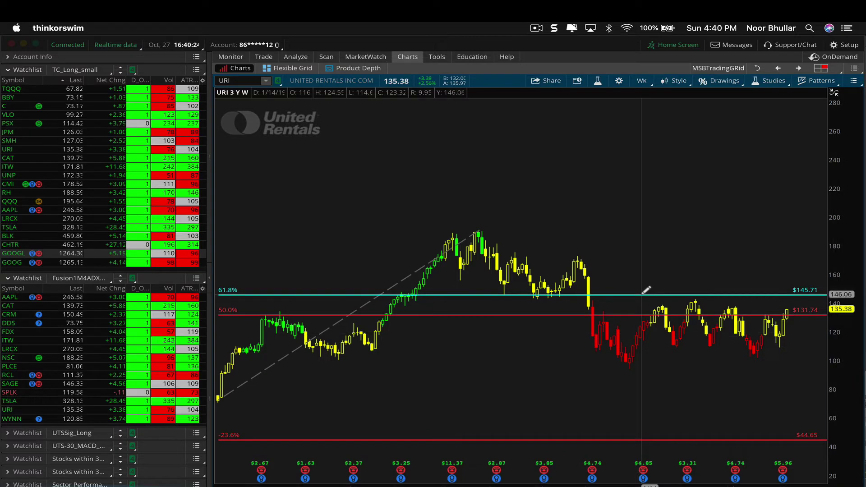
mouse_move(646, 290)
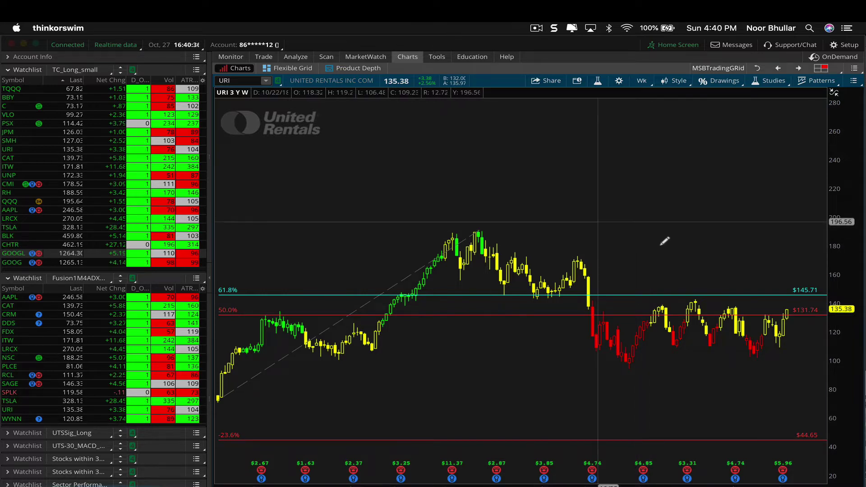
Create an alert for URI's intrabar price crossing above the 61.8% Fibonacci retracement level.
right_click(627, 293)
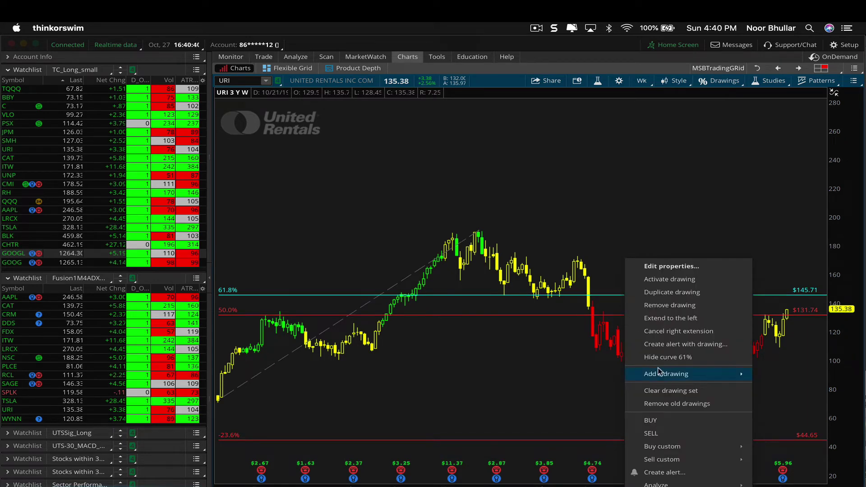
left_click(665, 346)
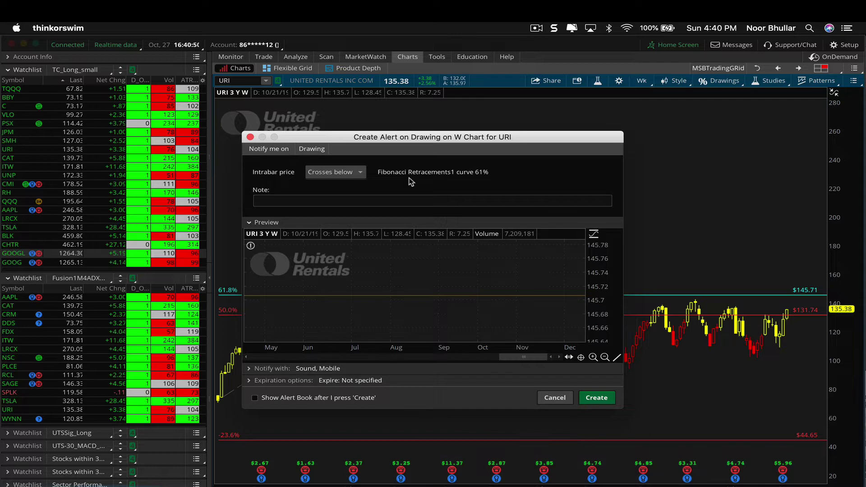
left_click(353, 174)
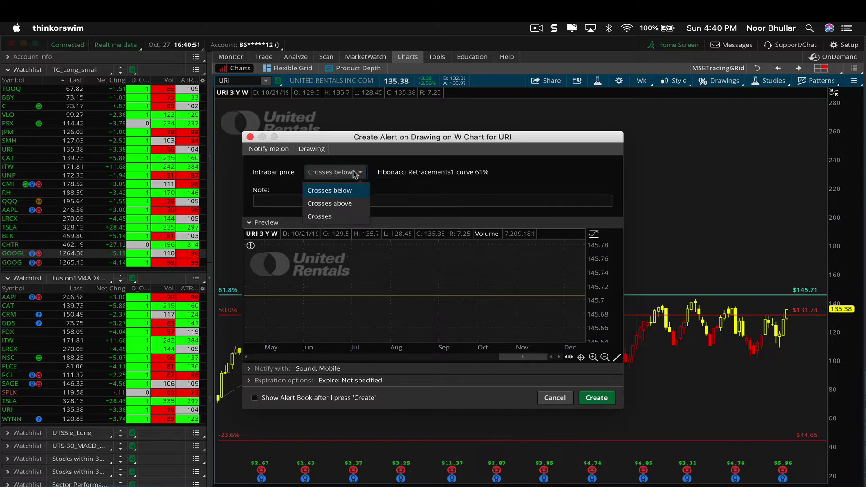
left_click(339, 205)
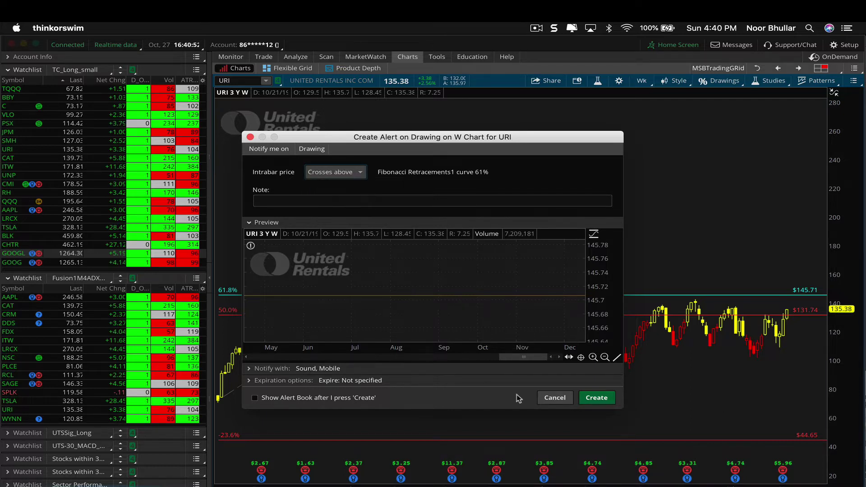
left_click(600, 400)
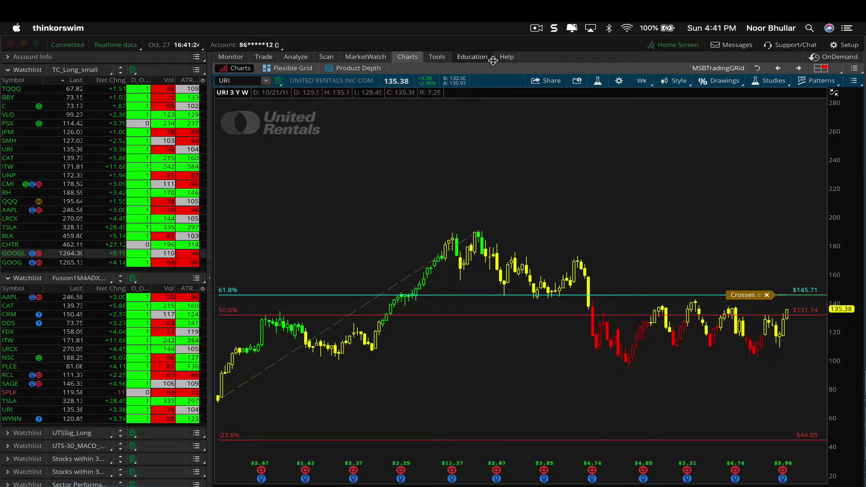
Start a study alert for URI, enlarge its window and remove the threshold line from the condition preview.
left_click(375, 54)
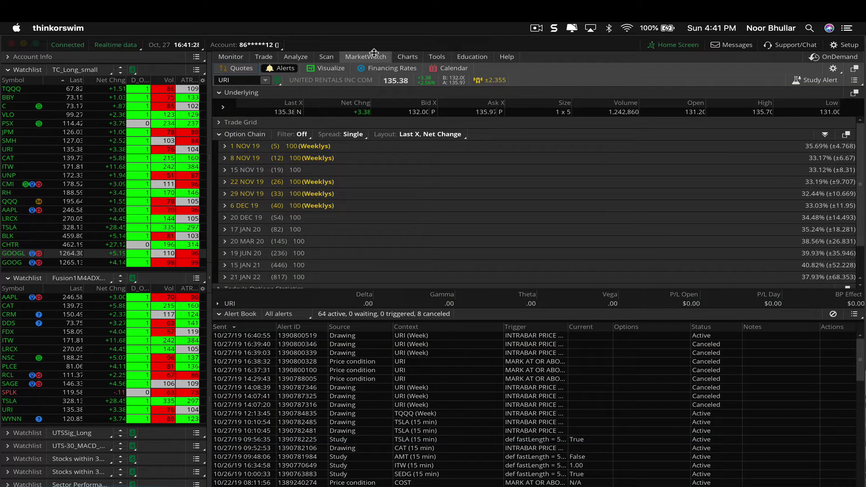
left_click(803, 80)
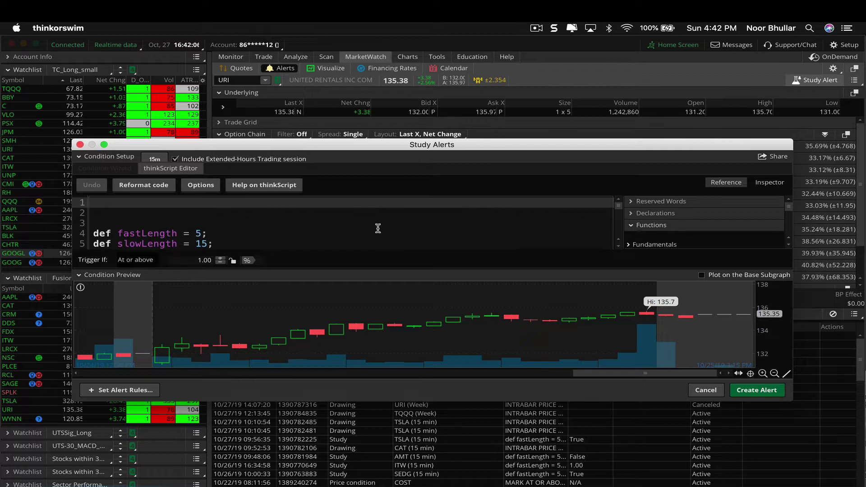
left_click(104, 145)
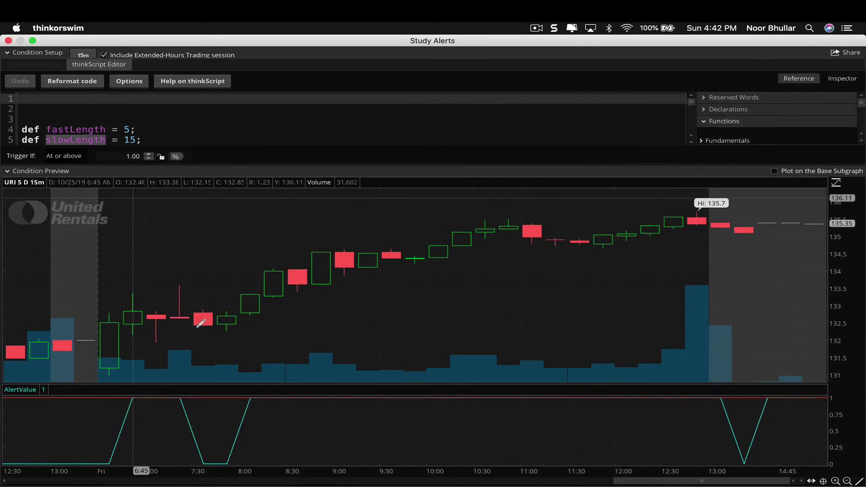
right_click(76, 395)
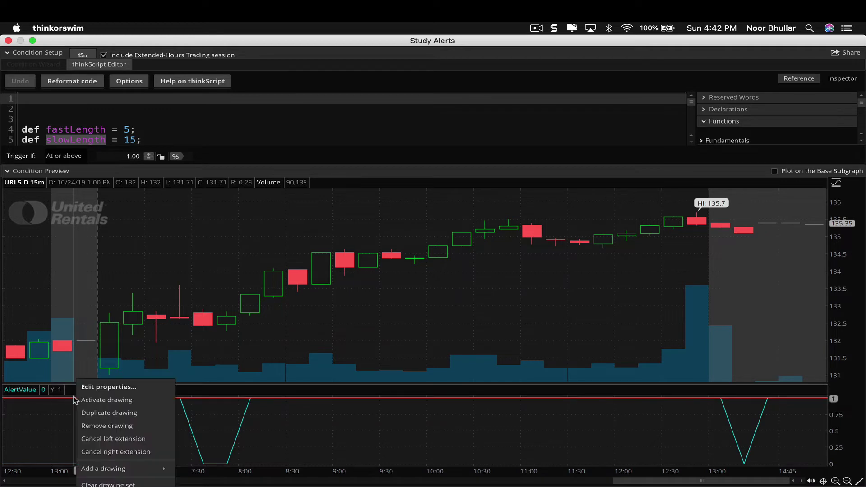
left_click(126, 427)
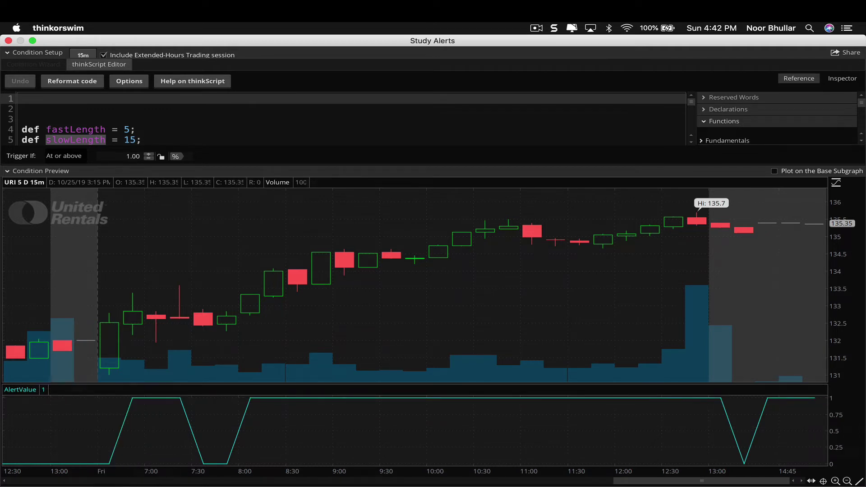
Exclude extended-hours trading from the URI study alert, set its trigger to False, and close it without creating the alert.
left_click(60, 158)
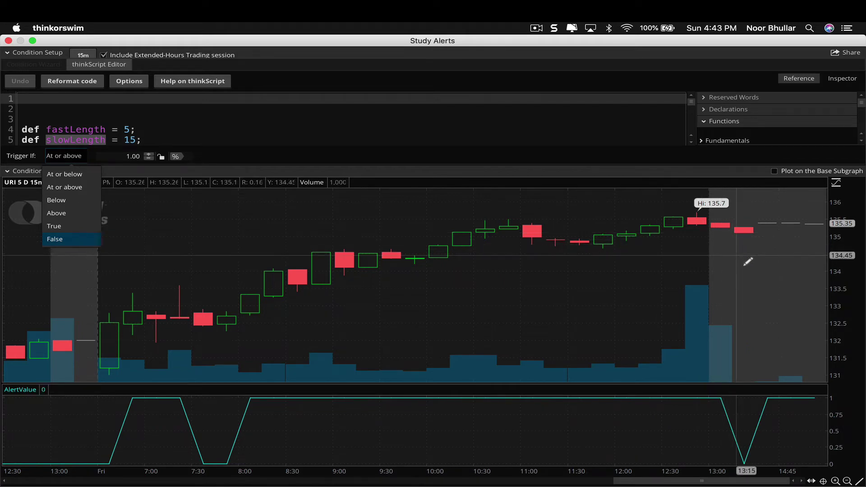
left_click(104, 55)
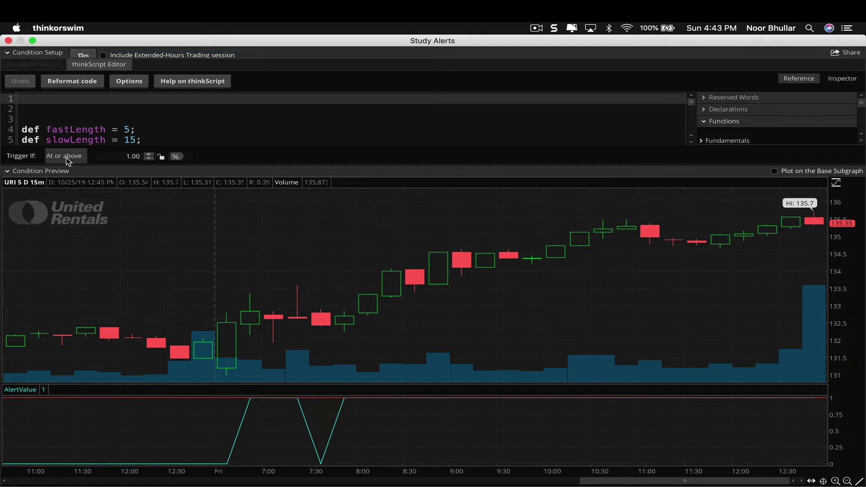
double_click(72, 140)
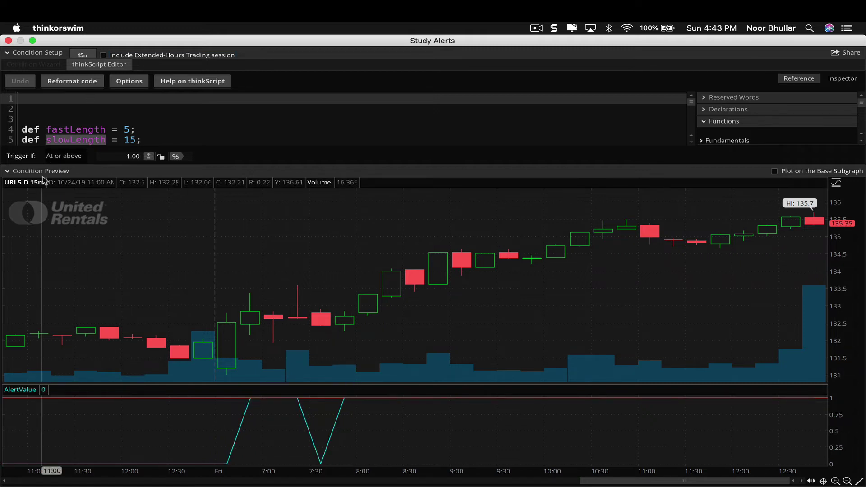
left_click(64, 156)
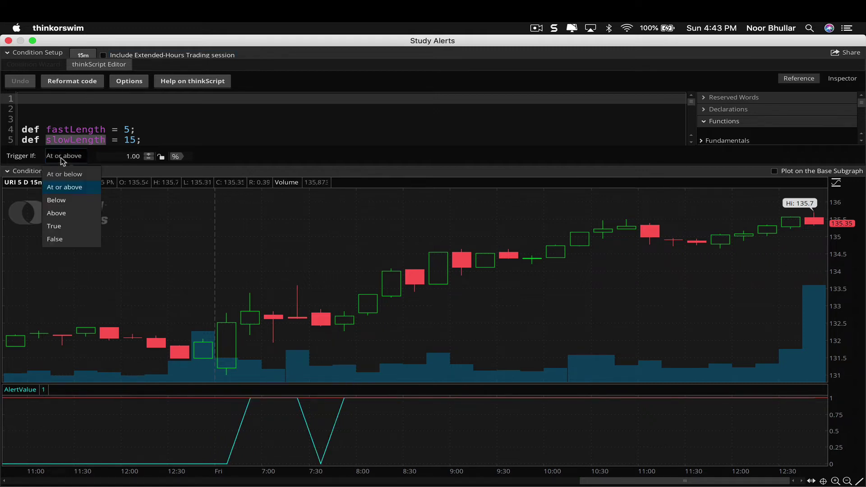
left_click(65, 240)
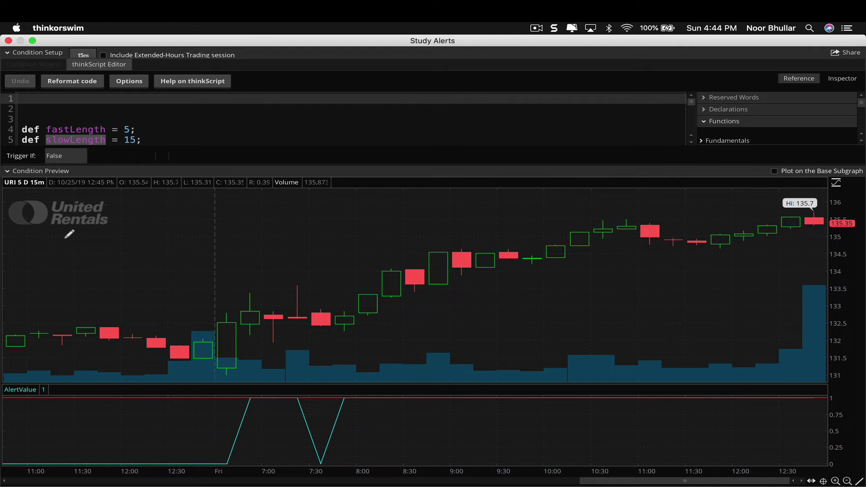
left_click(138, 234)
left_click(33, 41)
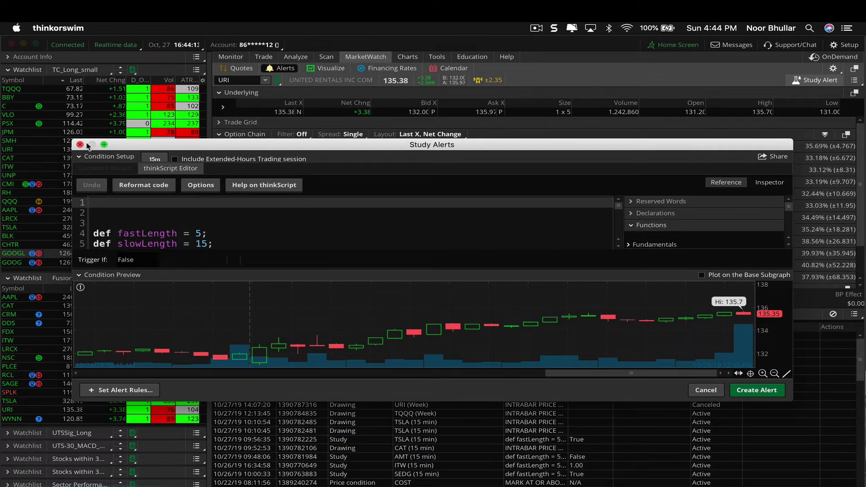
left_click(80, 144)
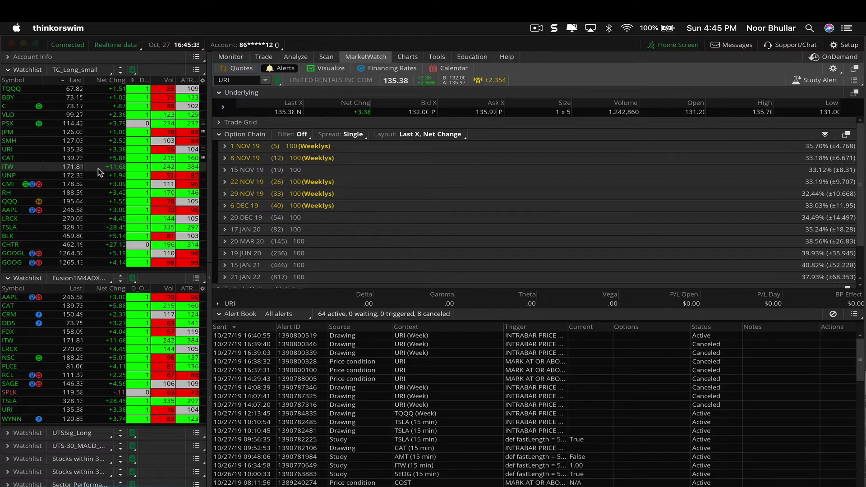
Examine the TSLA study alert preview without extended hours and the threshold line, and close it without creating the alert.
left_click(92, 233)
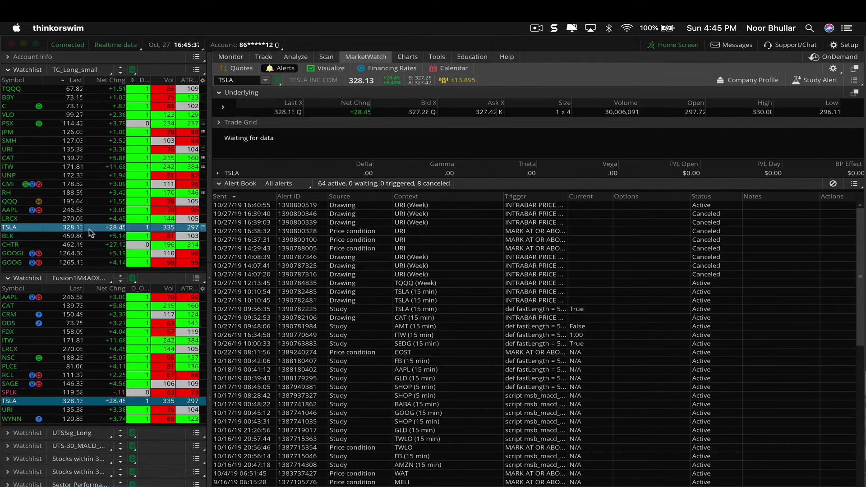
left_click(815, 82)
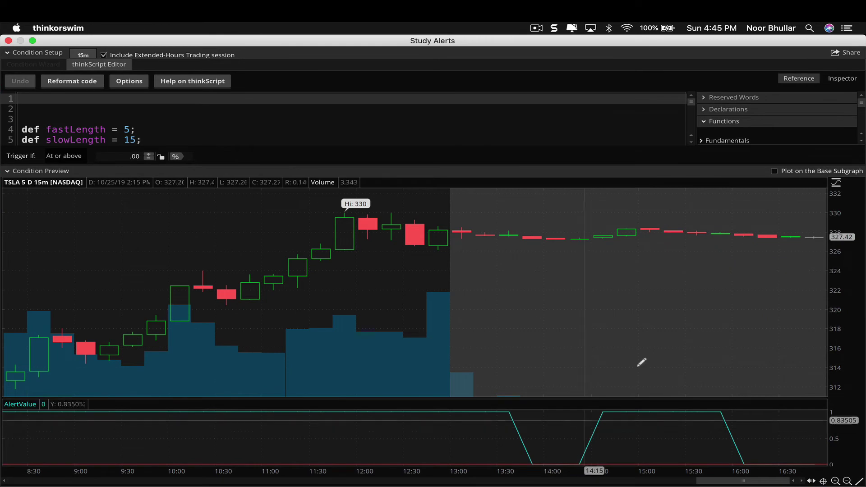
left_click(105, 55)
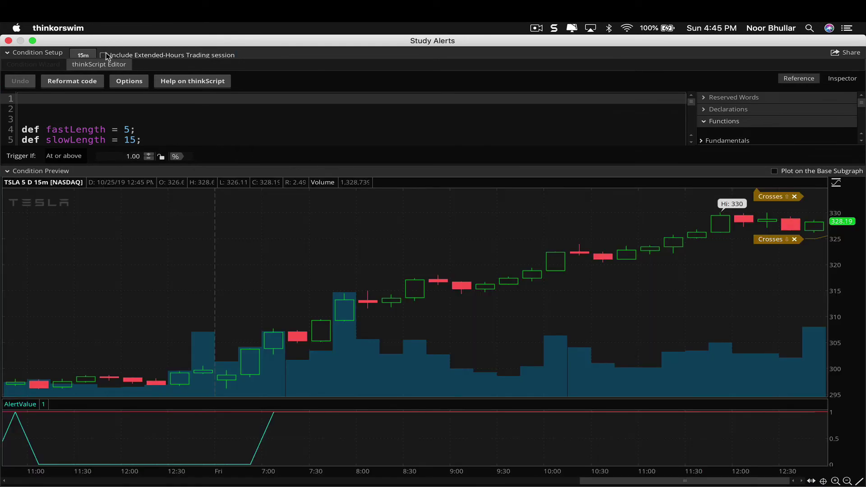
right_click(119, 411)
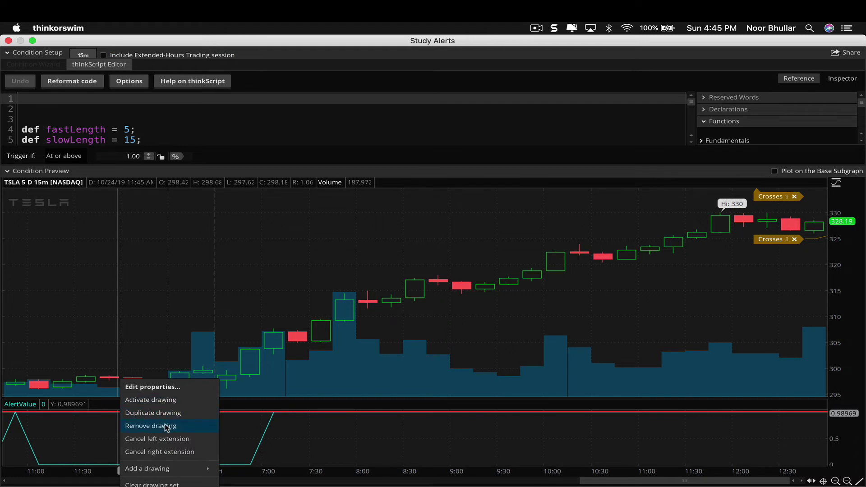
left_click(167, 426)
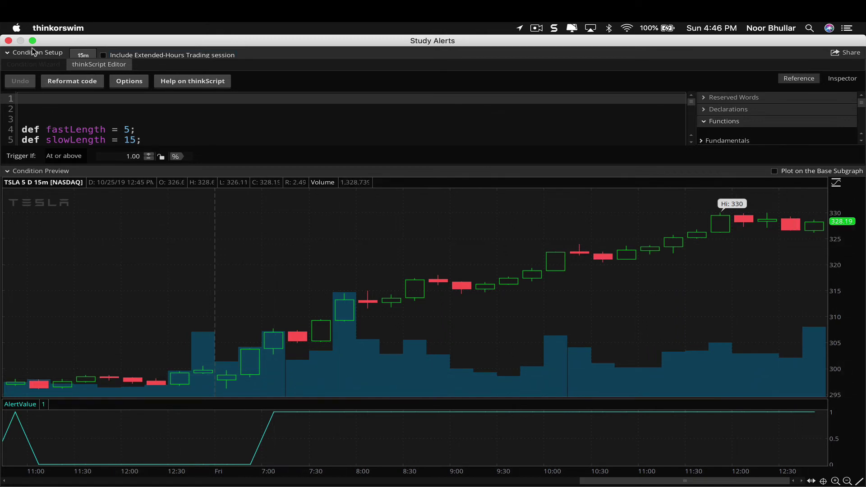
left_click(8, 41)
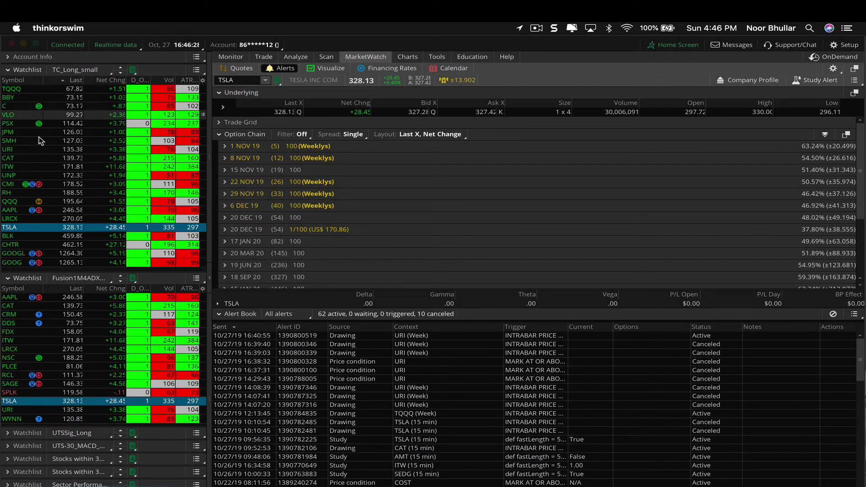
Examine the ITW study alert's signal change without extended hours and the threshold line, and close the preview without creating an alert.
left_click(65, 168)
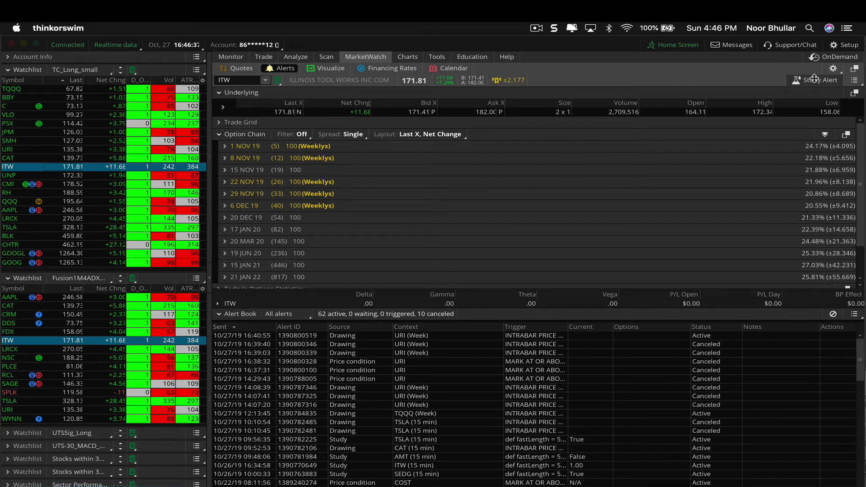
left_click(814, 78)
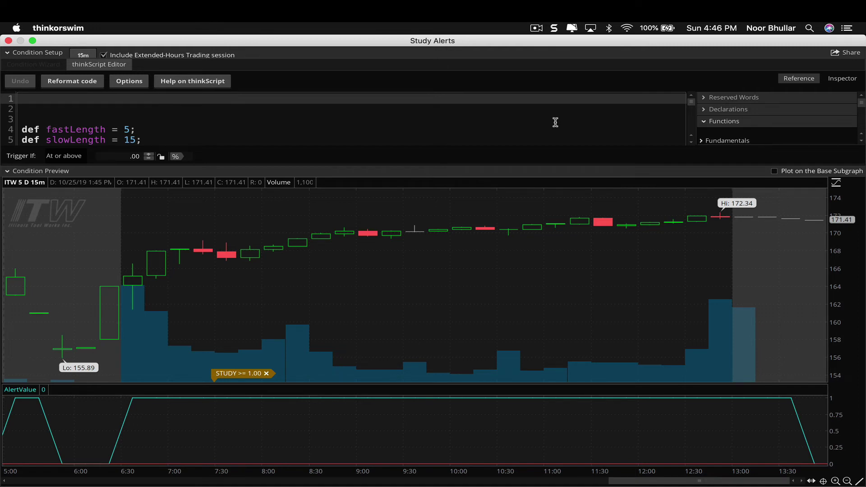
left_click(103, 55)
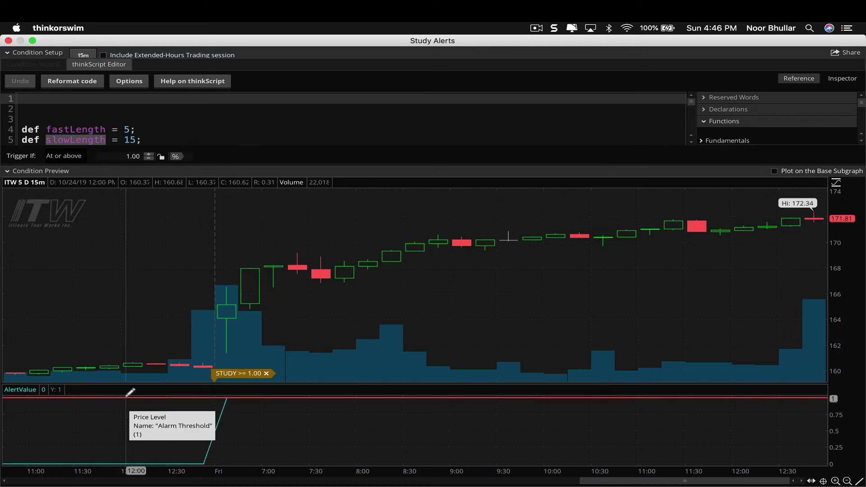
right_click(128, 397)
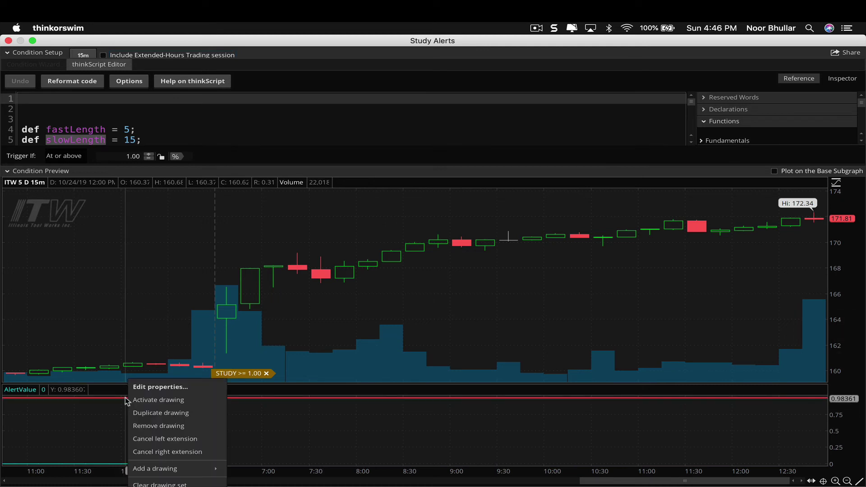
left_click(168, 426)
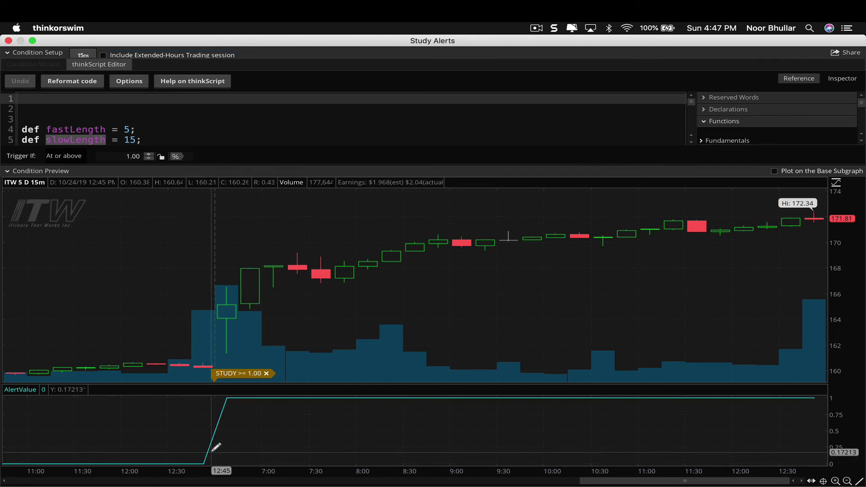
left_click(228, 450)
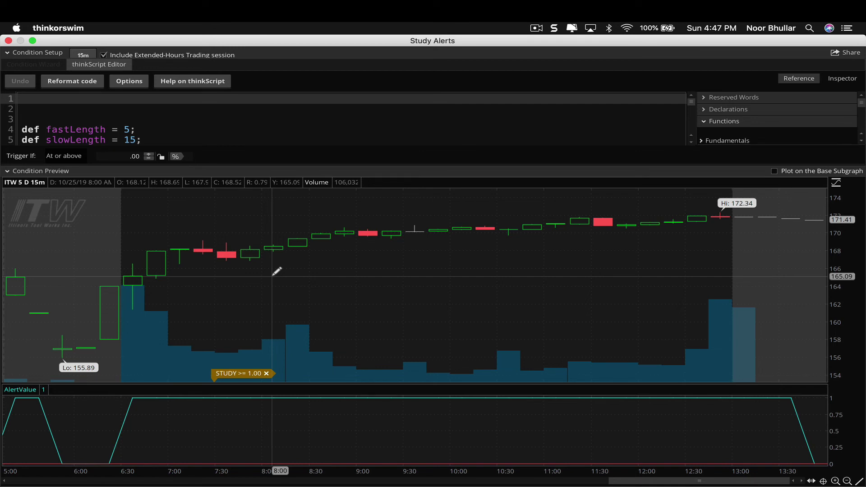
left_click(8, 40)
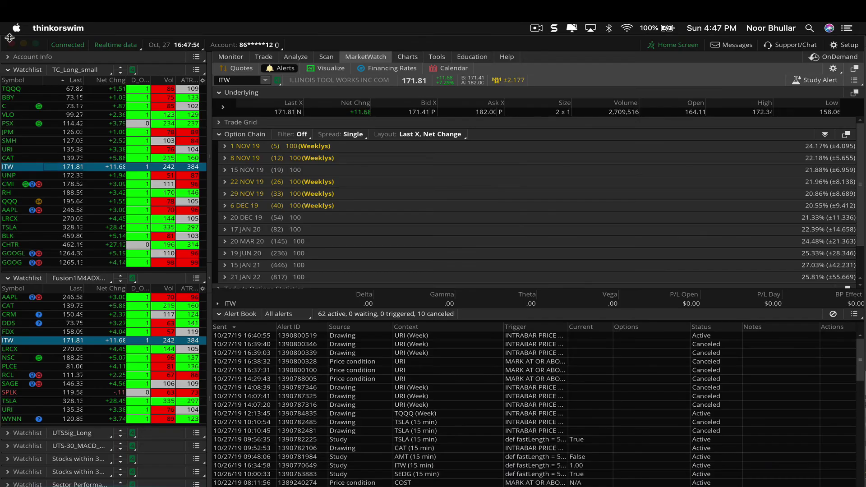
left_click(8, 84)
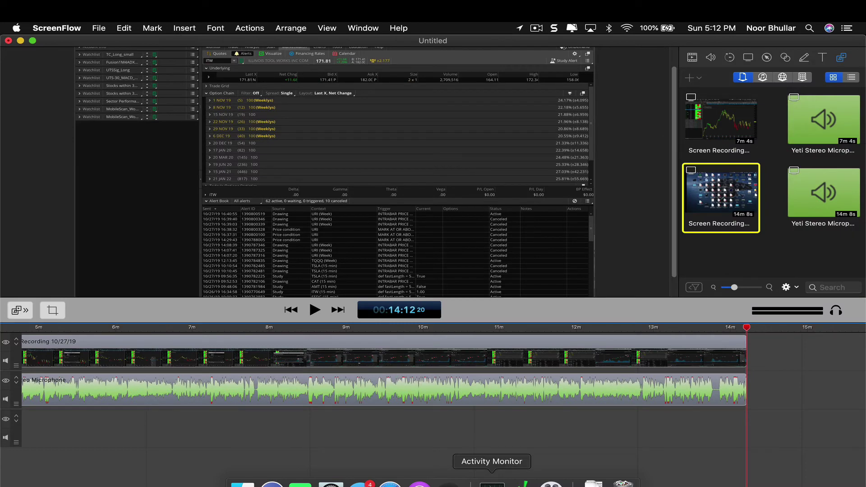
Switch to thinkorswim, add a Live News gadget below the watchlists and link it to the green color group.
left_click(522, 483)
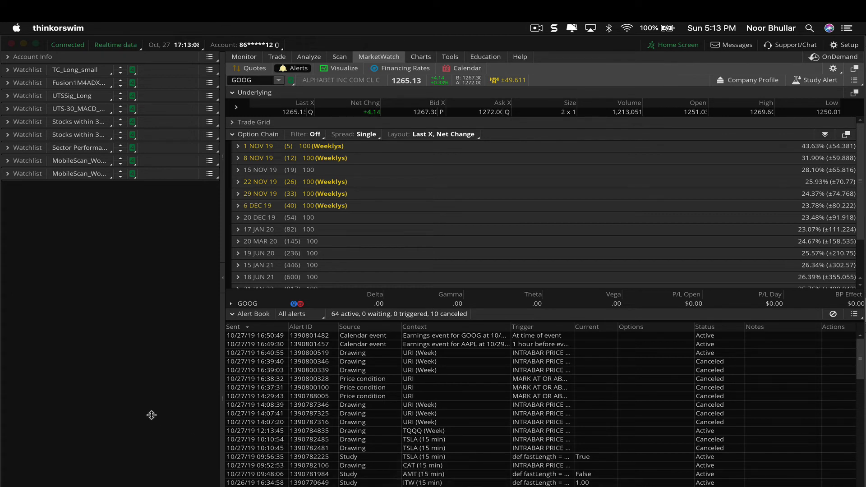
left_click(11, 483)
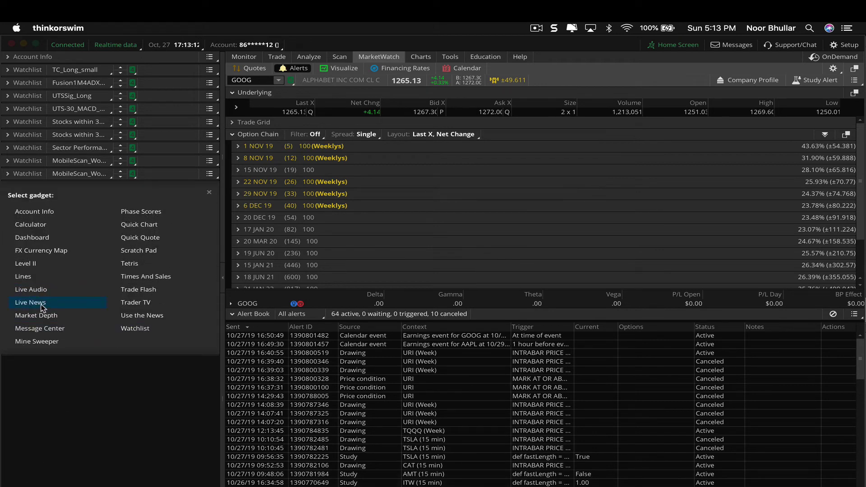
left_click(42, 306)
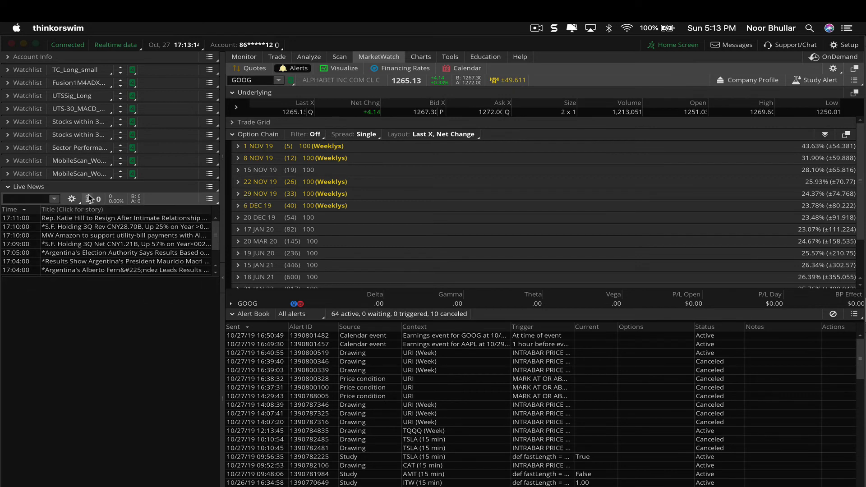
left_click(89, 199)
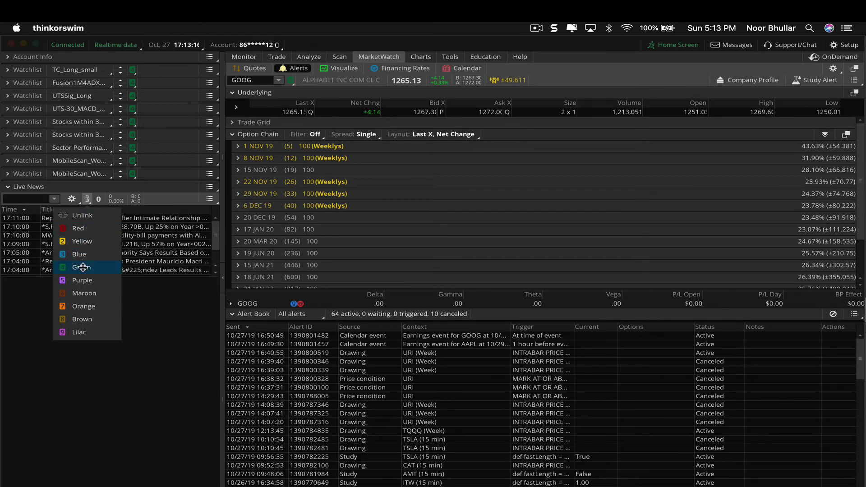
left_click(83, 267)
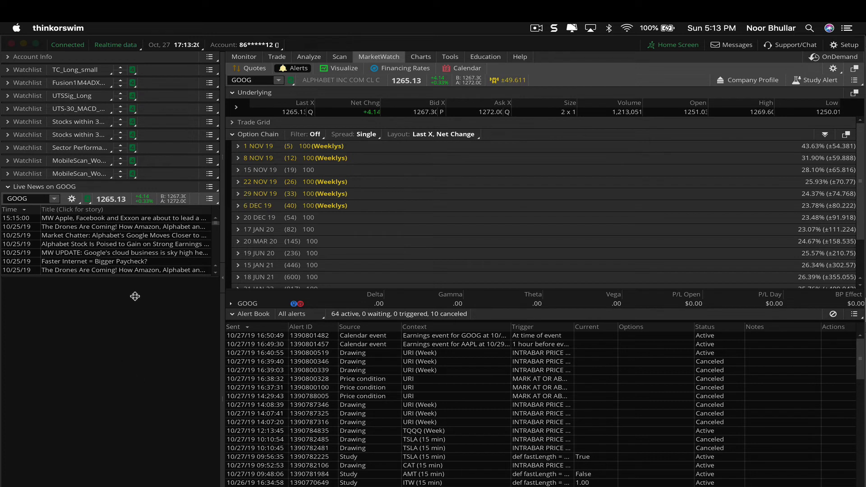
Start a new alert from the Live News gadget's symbol, base it on a calendar event and set its symbol to GOOG.
left_click(114, 203)
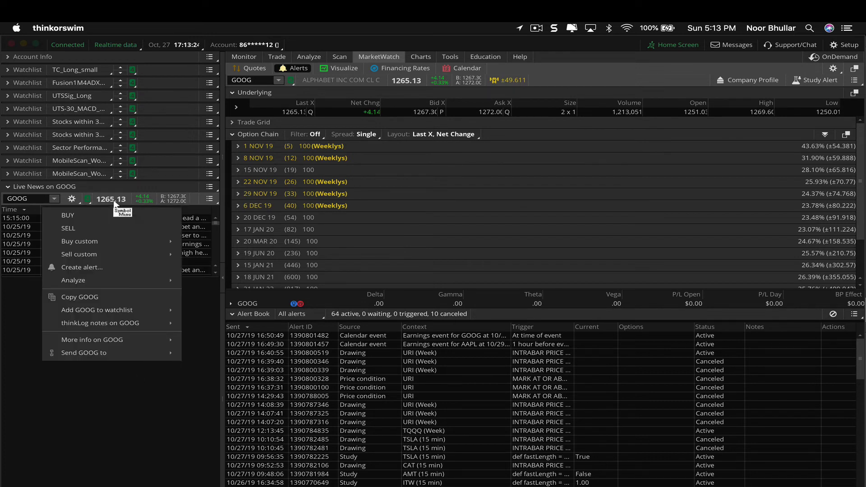
left_click(113, 269)
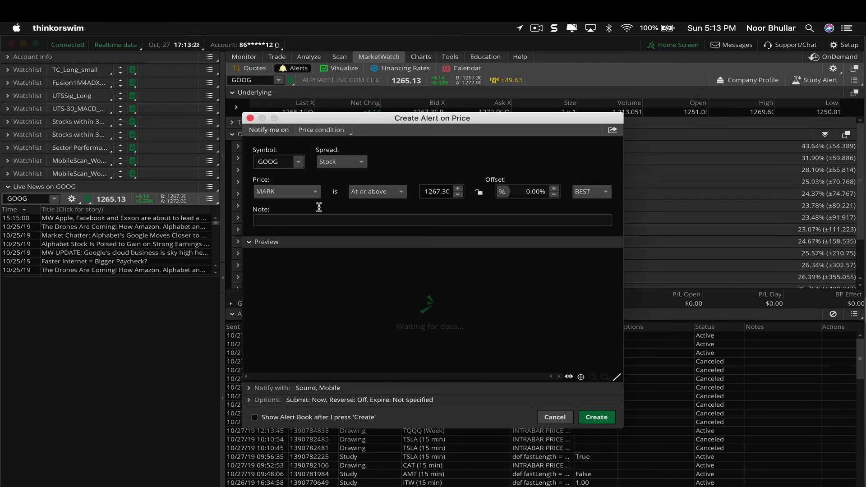
left_click(320, 131)
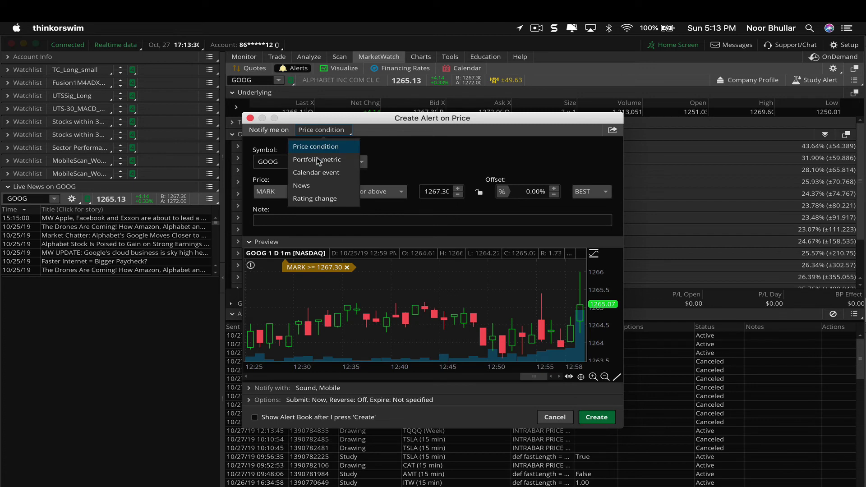
left_click(321, 173)
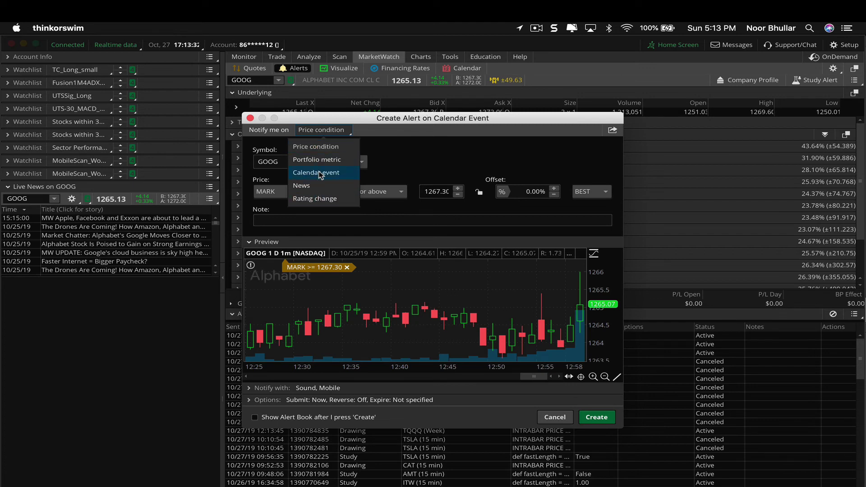
left_click(460, 163)
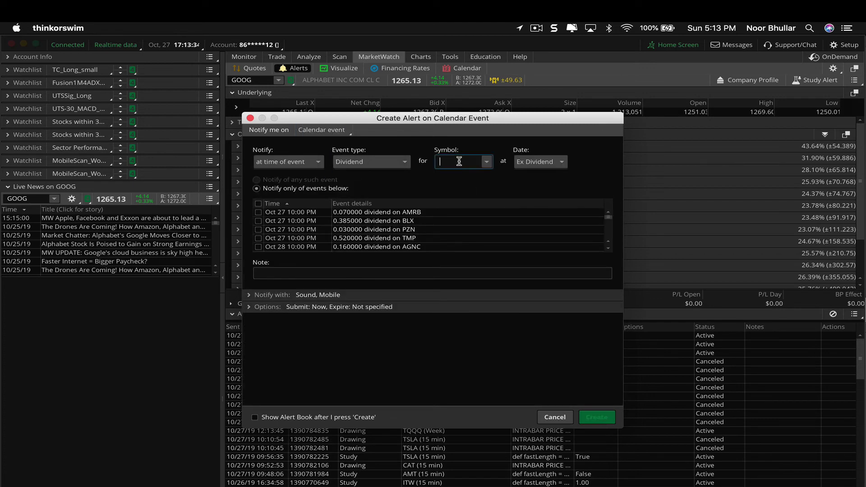
type("GOOG")
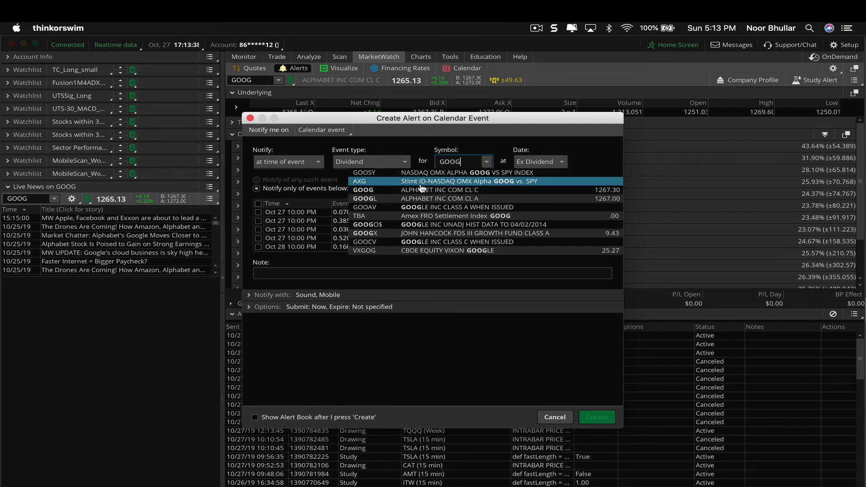
left_click(422, 190)
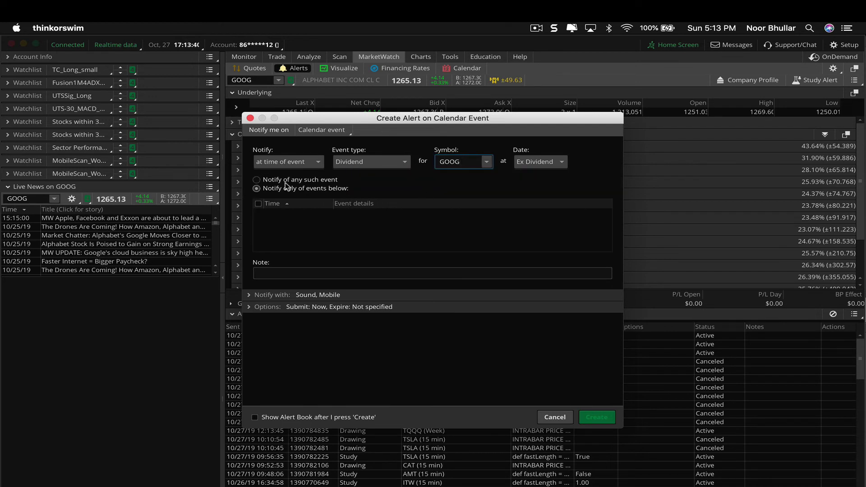
Set the event type to Earnings, select the Q3 earnings event, choose notification 4 hours before and create the alert.
left_click(362, 161)
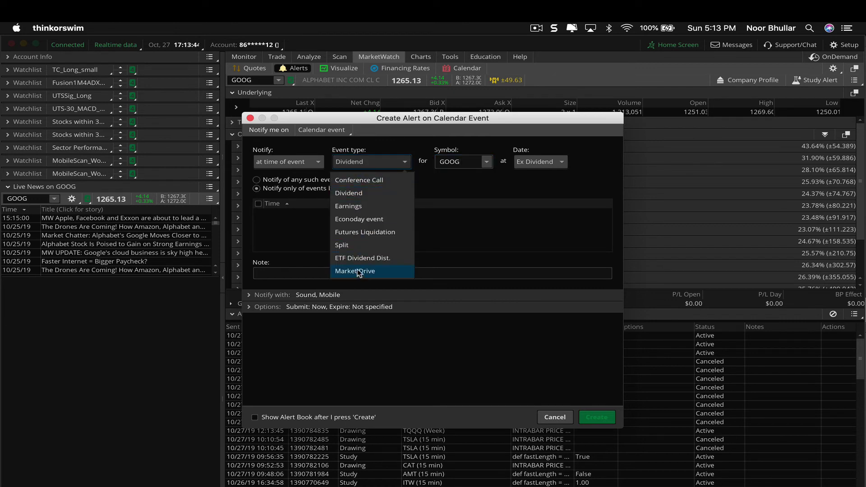
left_click(359, 207)
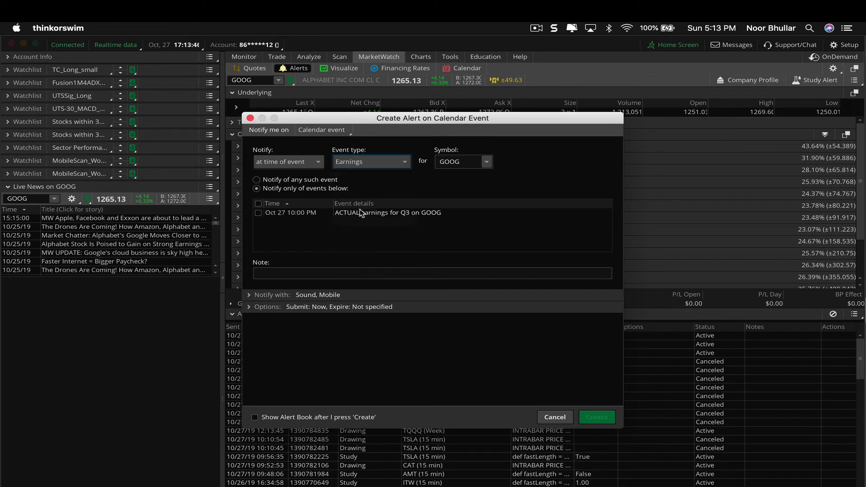
left_click(260, 214)
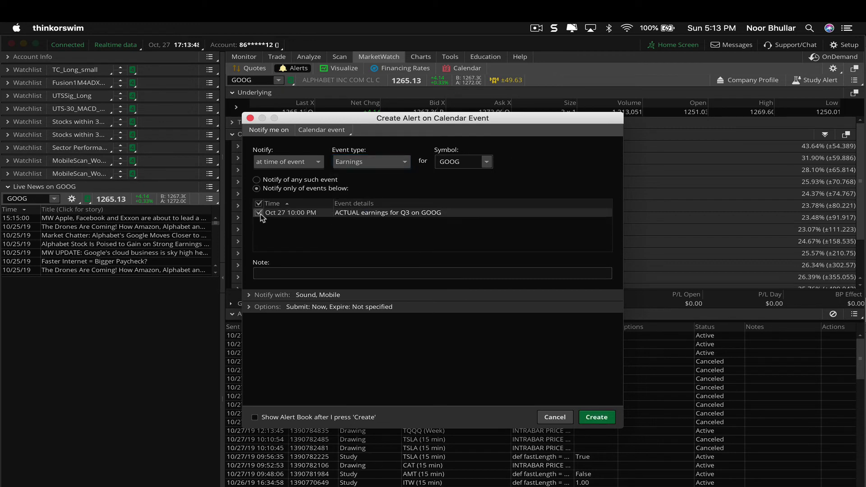
left_click(296, 163)
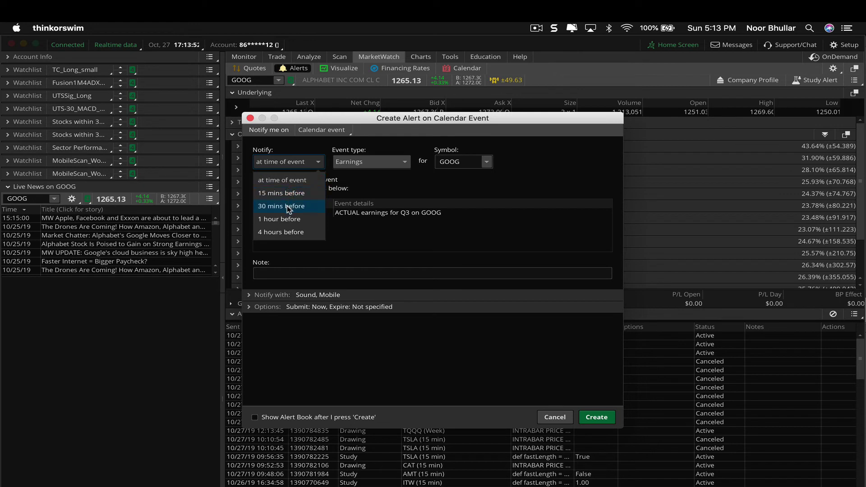
left_click(287, 232)
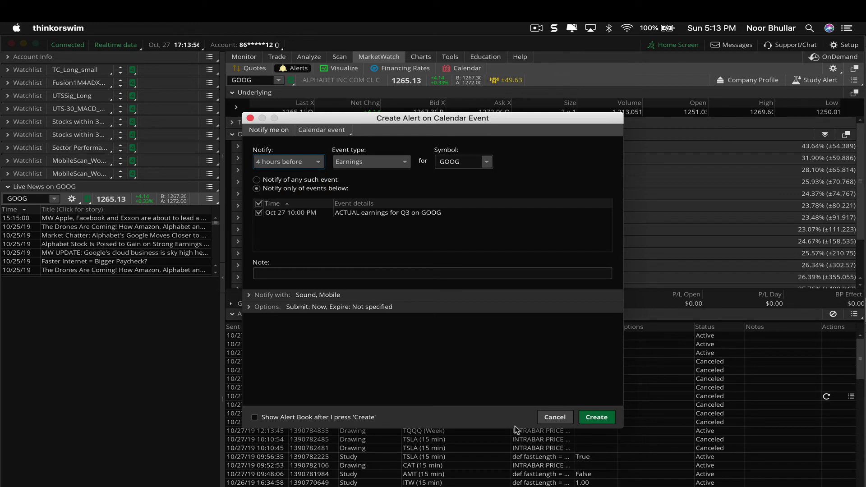
left_click(596, 417)
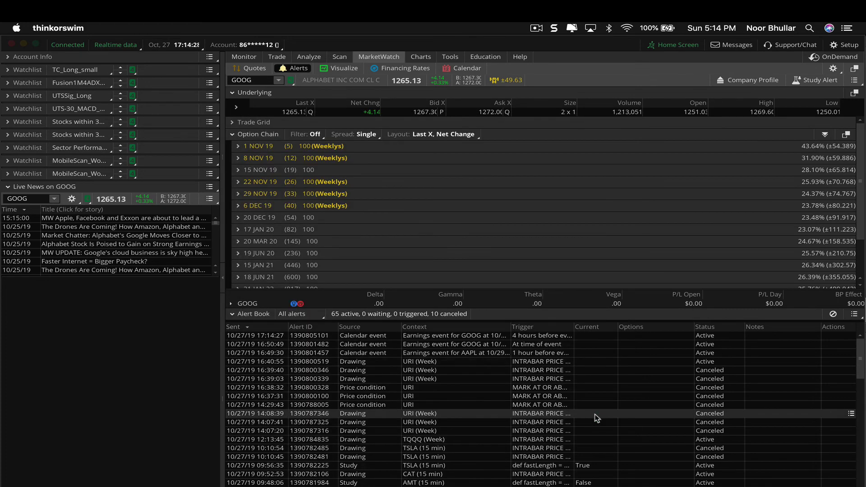
Start another alert from the Live News gadget's symbol, base it on a rating change and include all rating providers.
left_click(113, 202)
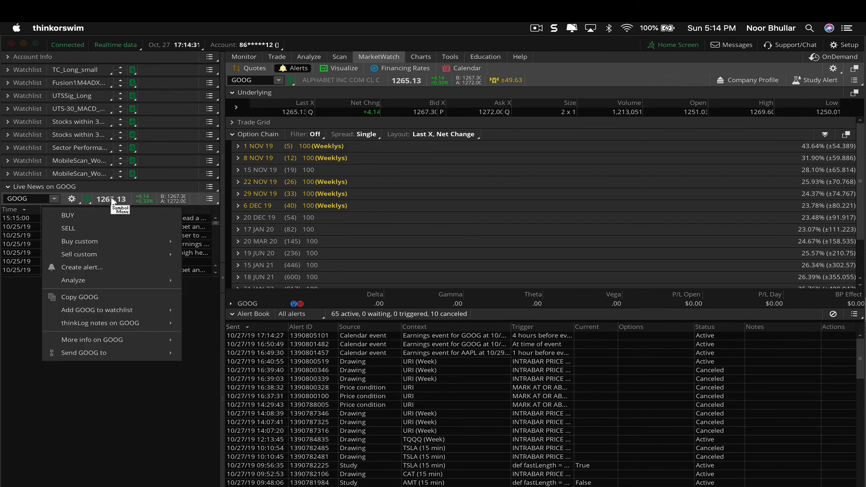
left_click(104, 268)
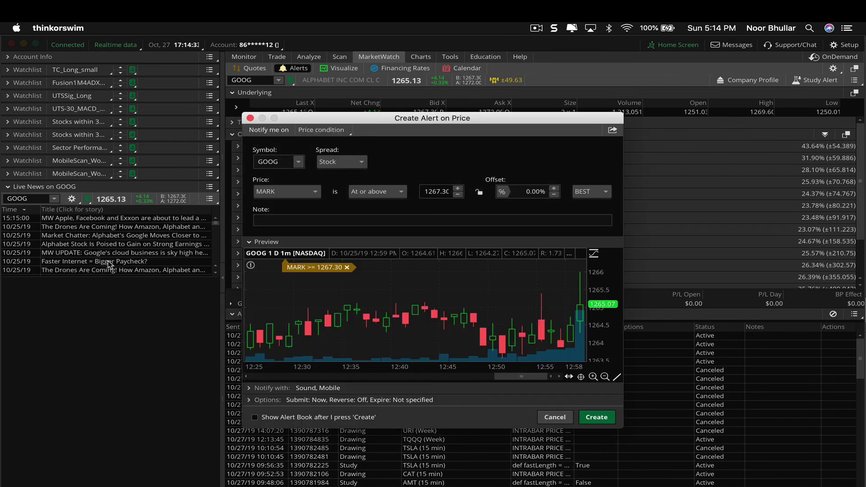
left_click(324, 131)
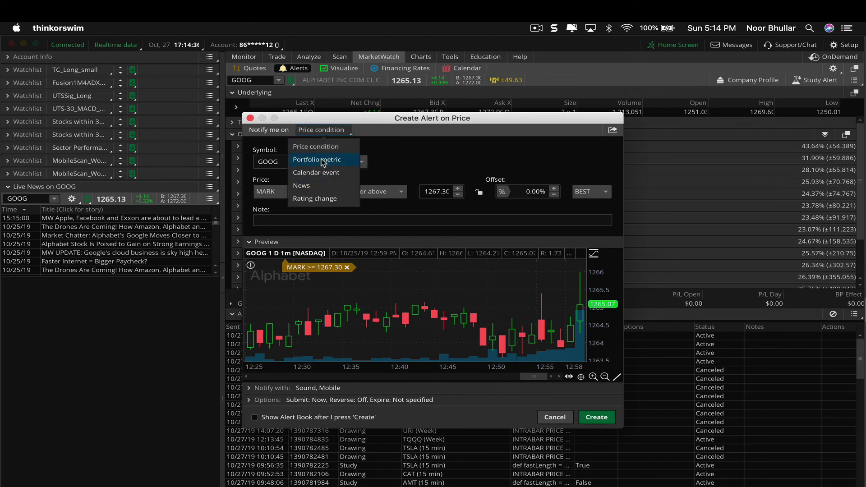
left_click(319, 199)
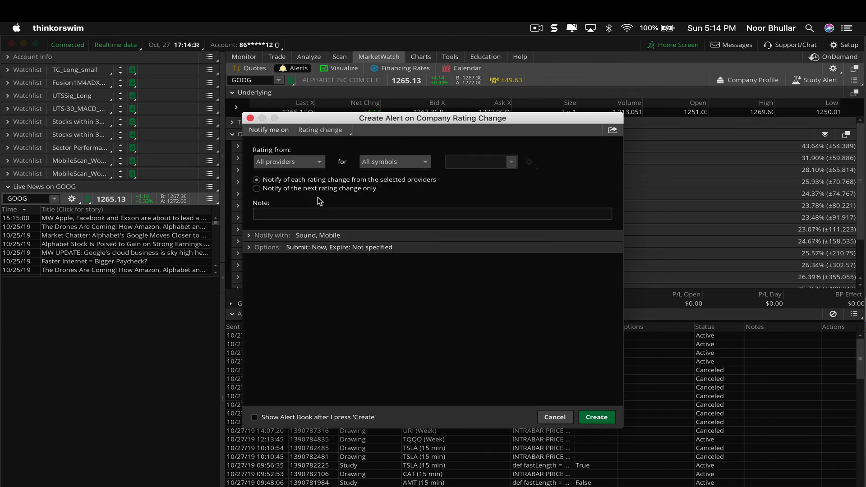
left_click(318, 162)
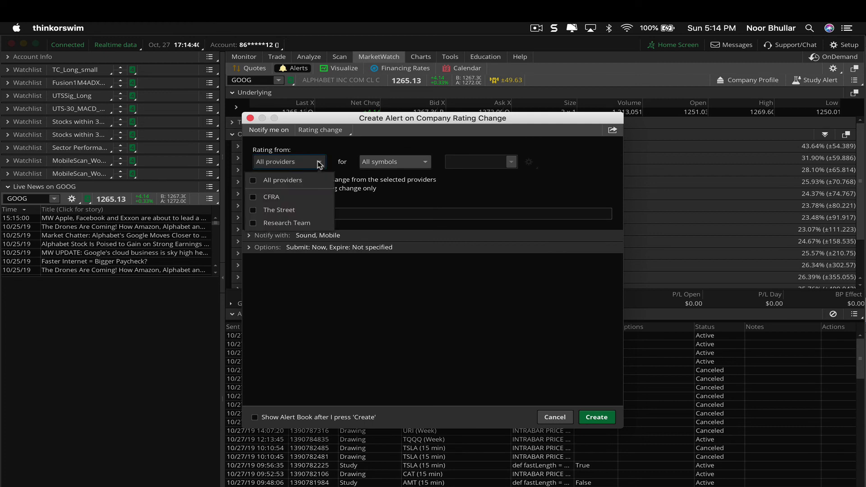
left_click(253, 182)
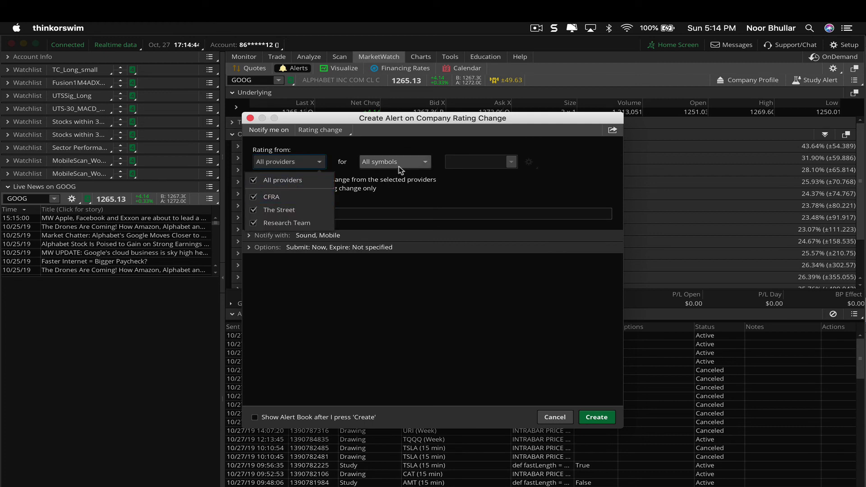
left_click(396, 189)
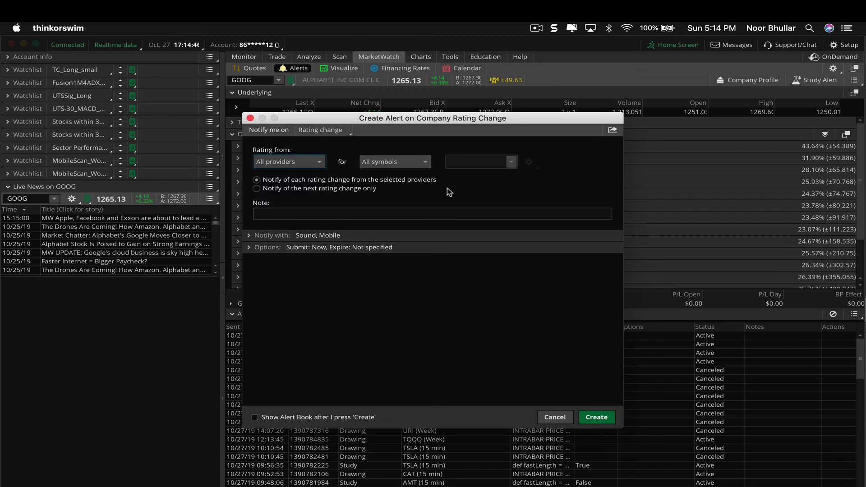
Restrict the rating change alert to the personal watchlist "5 stocks" and create it.
left_click(427, 161)
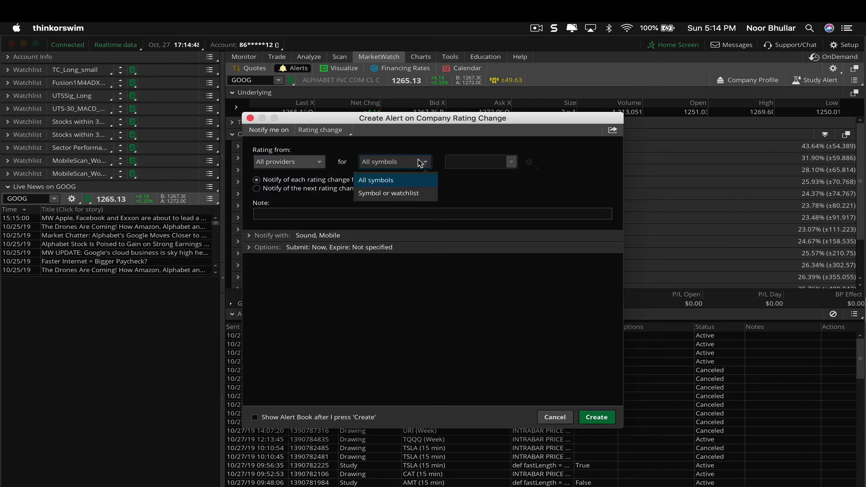
left_click(402, 196)
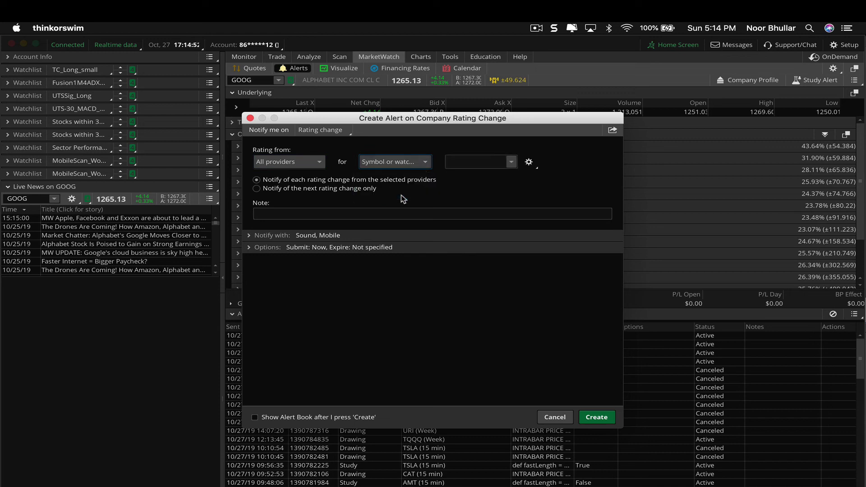
left_click(531, 164)
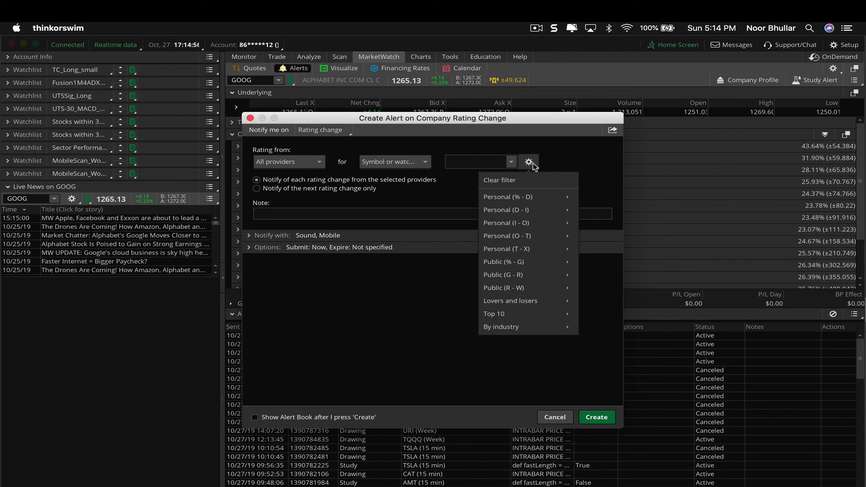
mouse_move(535, 215)
mouse_move(521, 237)
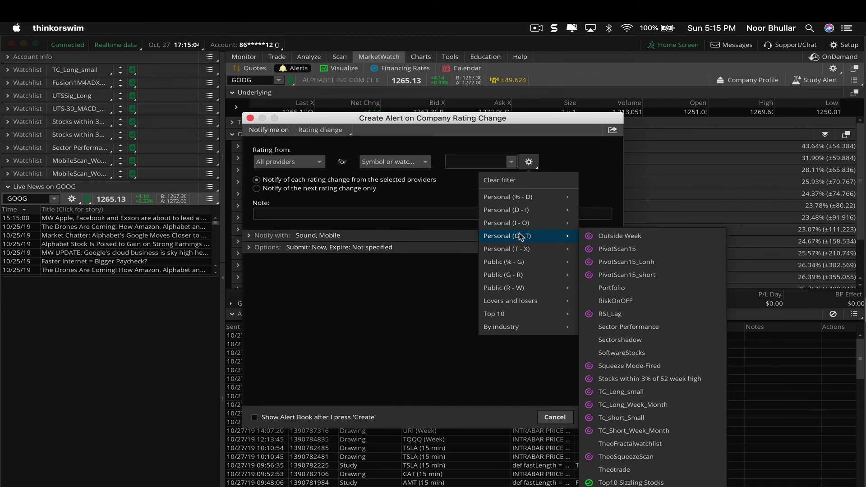
mouse_move(557, 198)
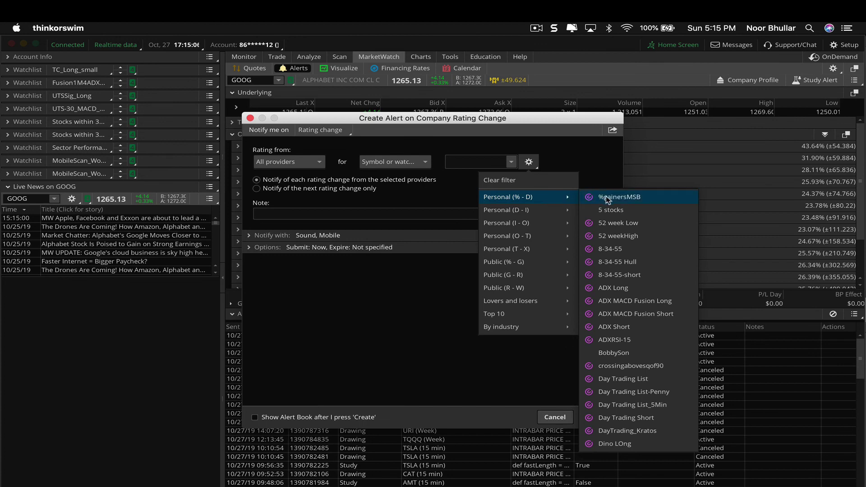
left_click(608, 211)
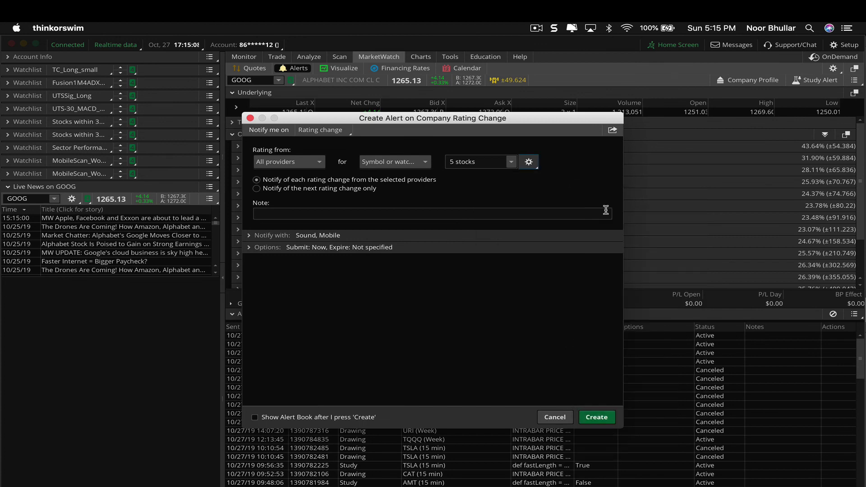
left_click(596, 418)
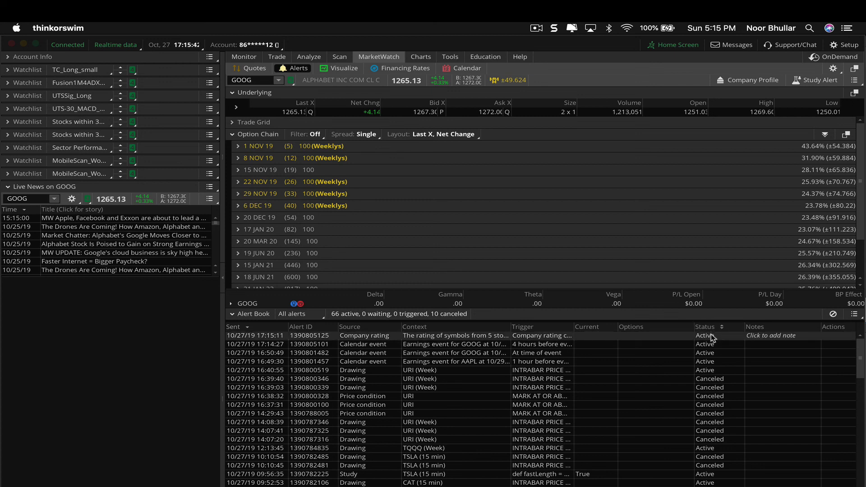
mouse_move(711, 336)
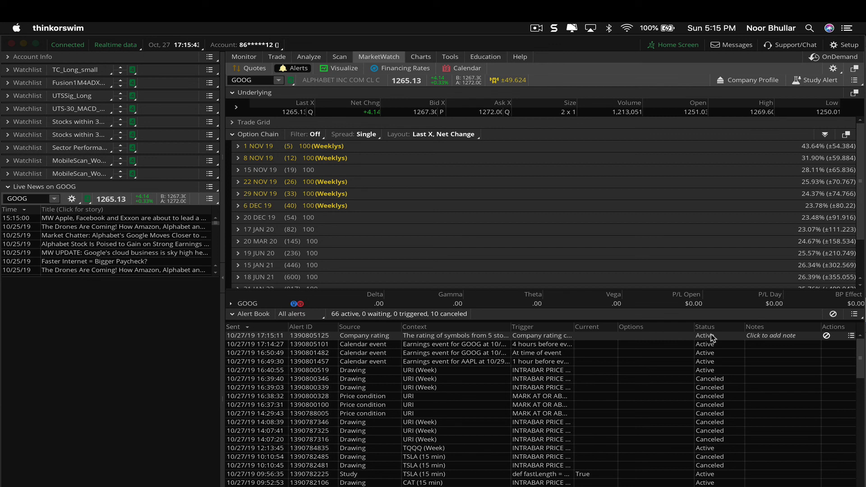